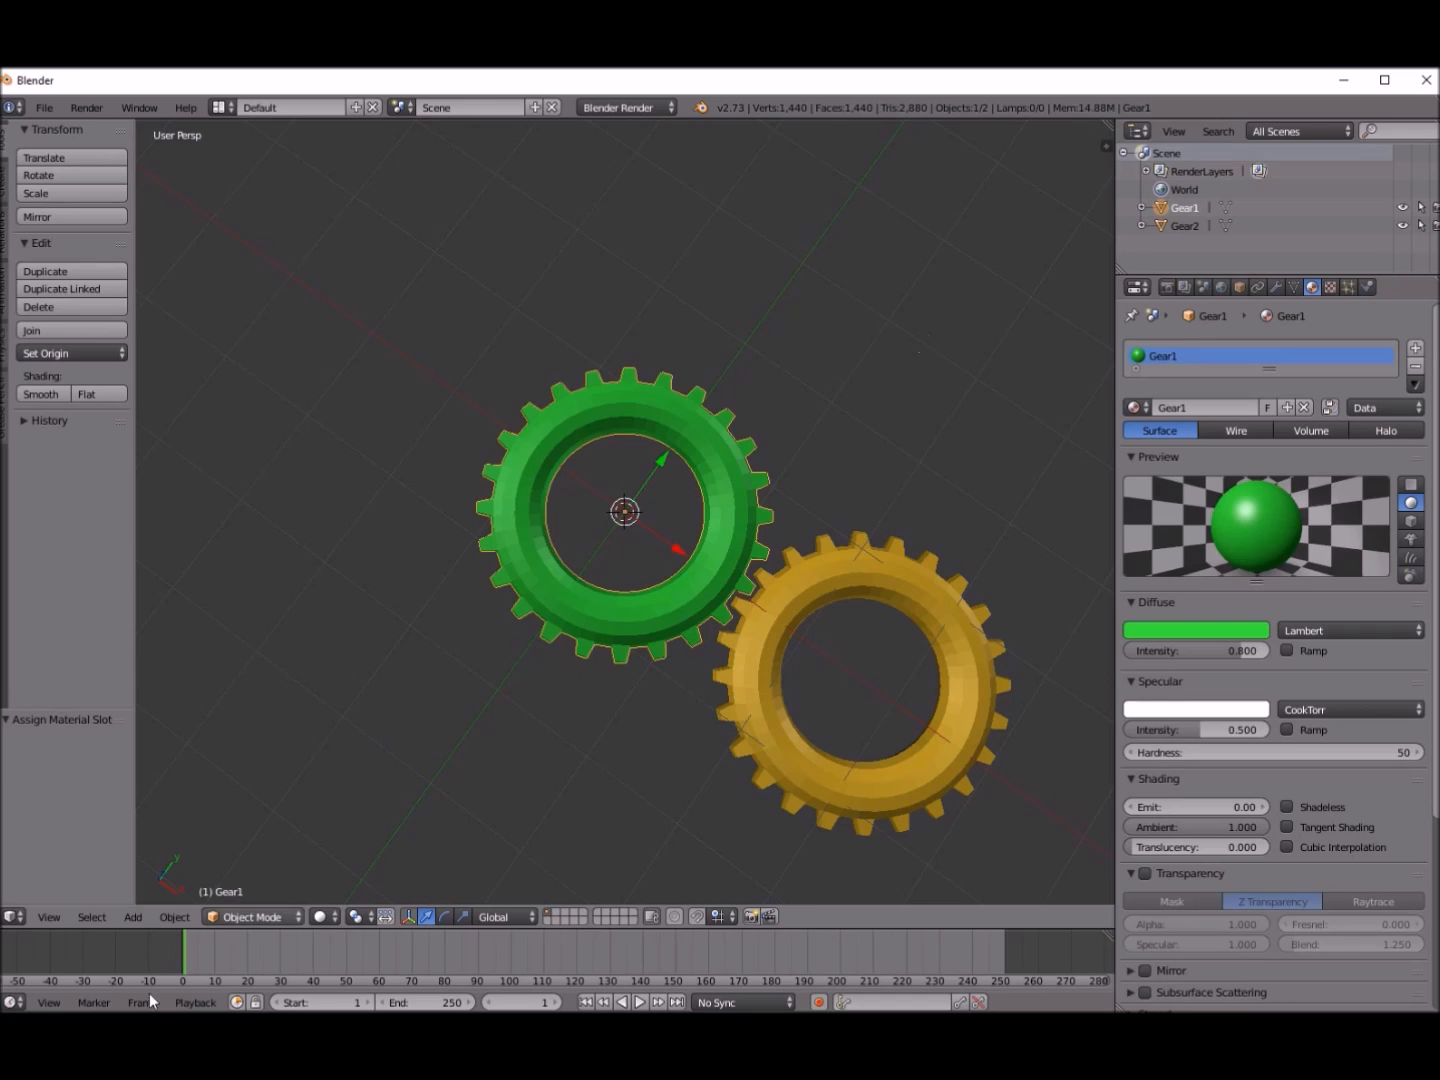
# Step: Add a new red material to Gear1 and assign it to the single tooth face closest to Gear2
pyautogui.click(252, 916)
pyautogui.click(267, 877)
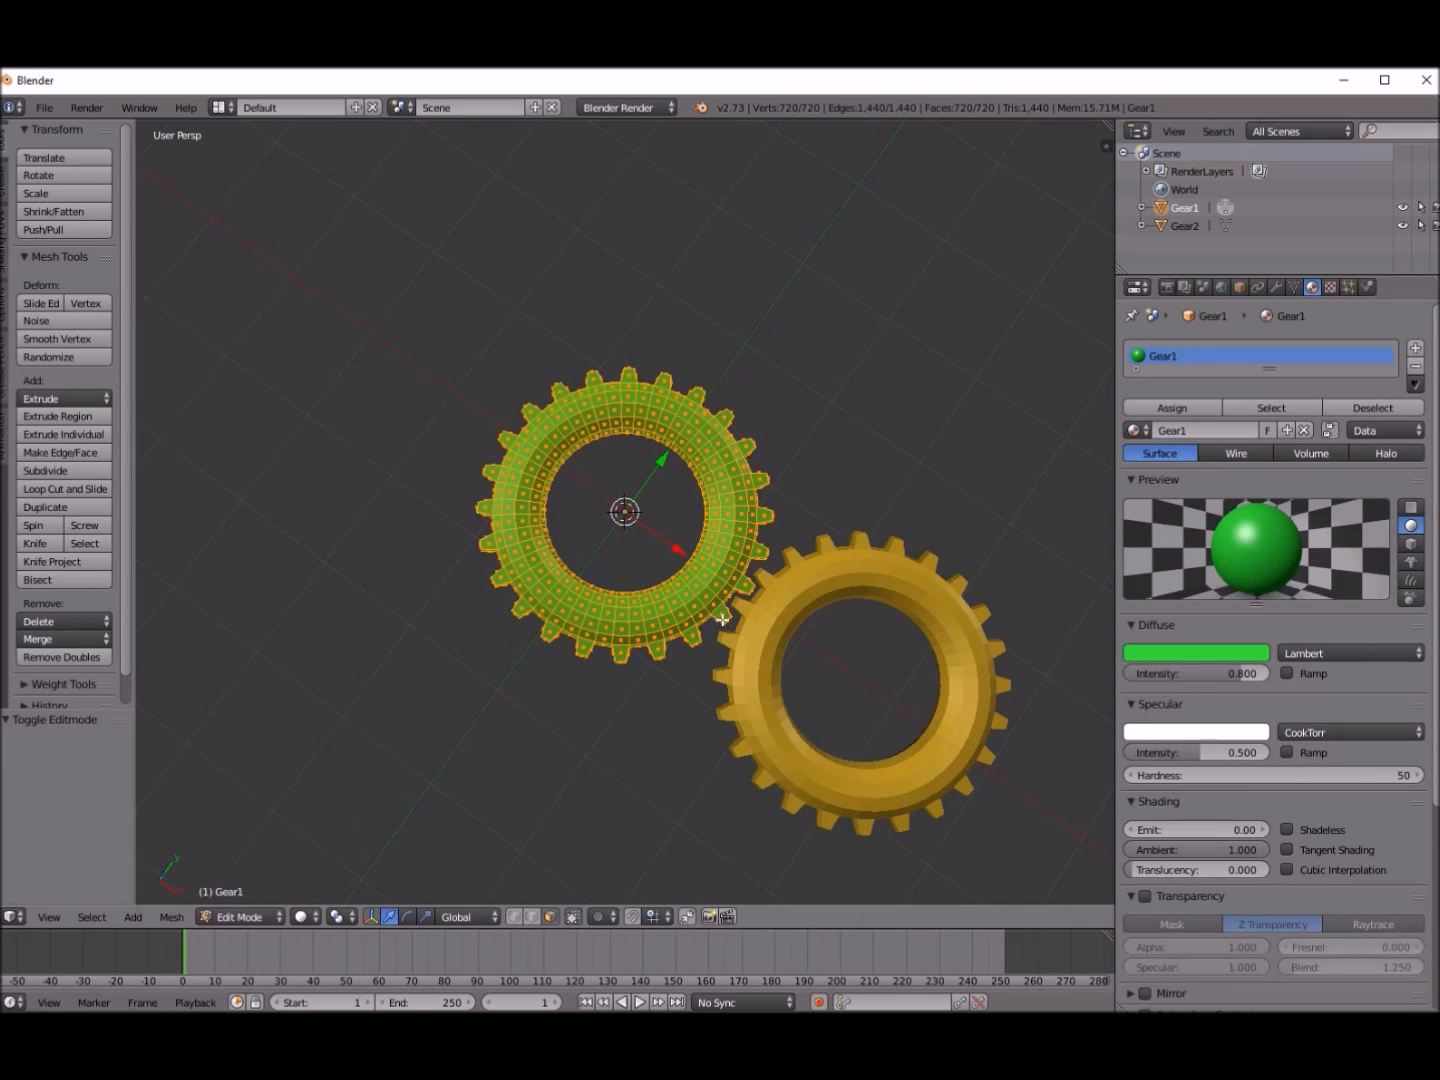
pyautogui.rightClick(723, 617)
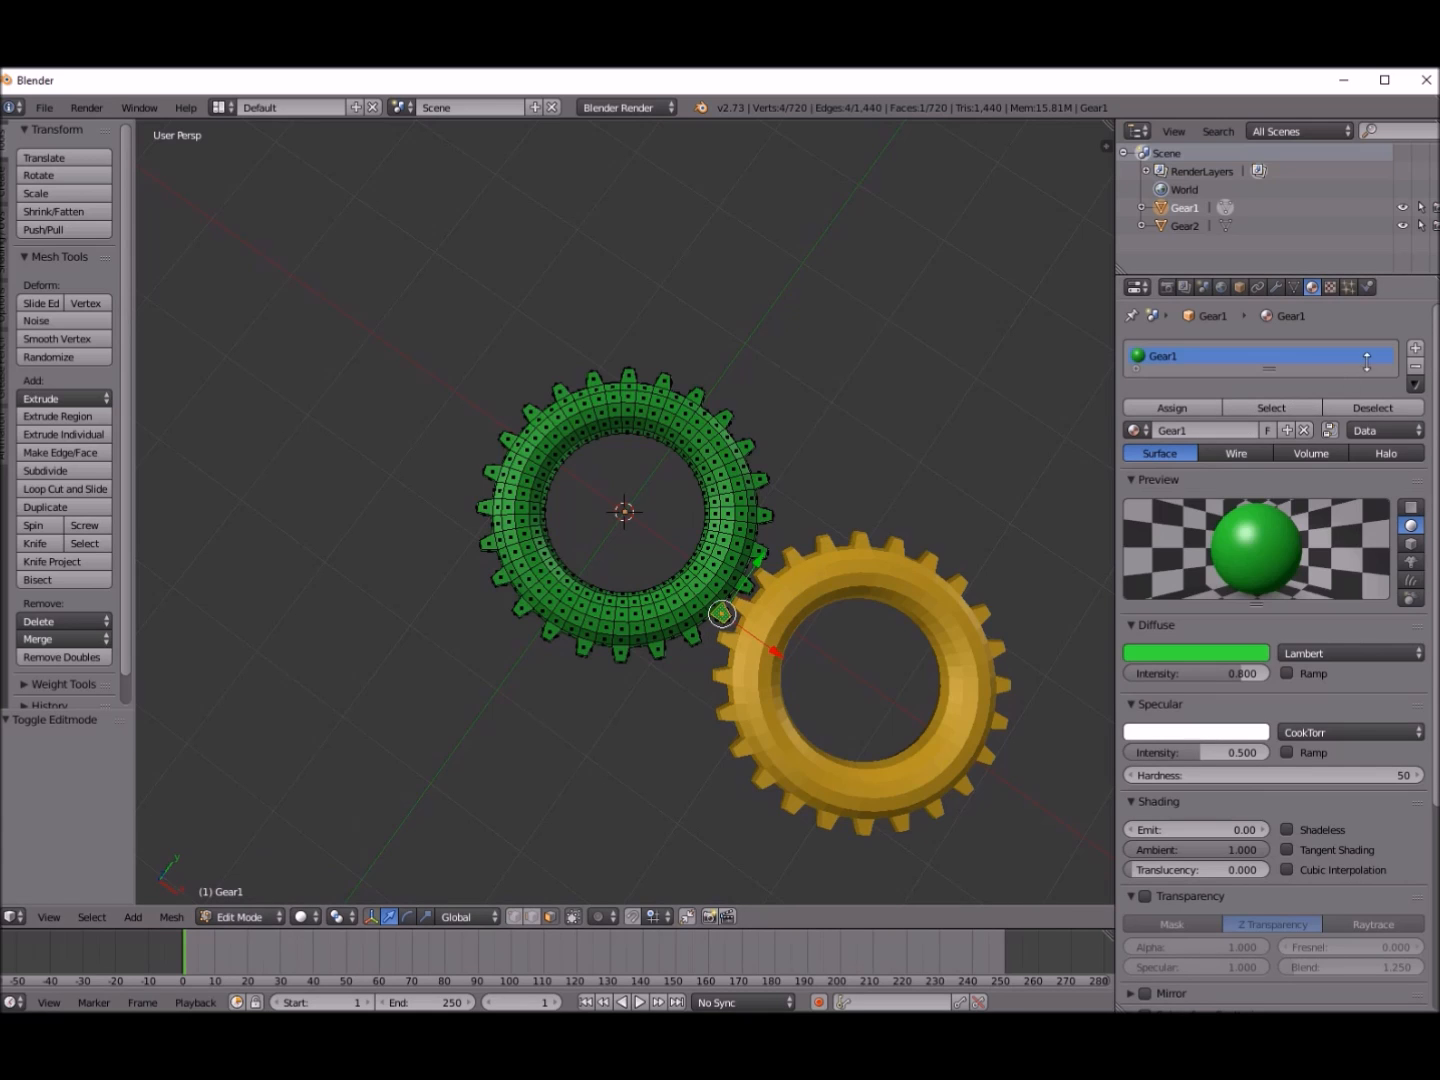
pyautogui.click(1416, 350)
pyautogui.click(1222, 433)
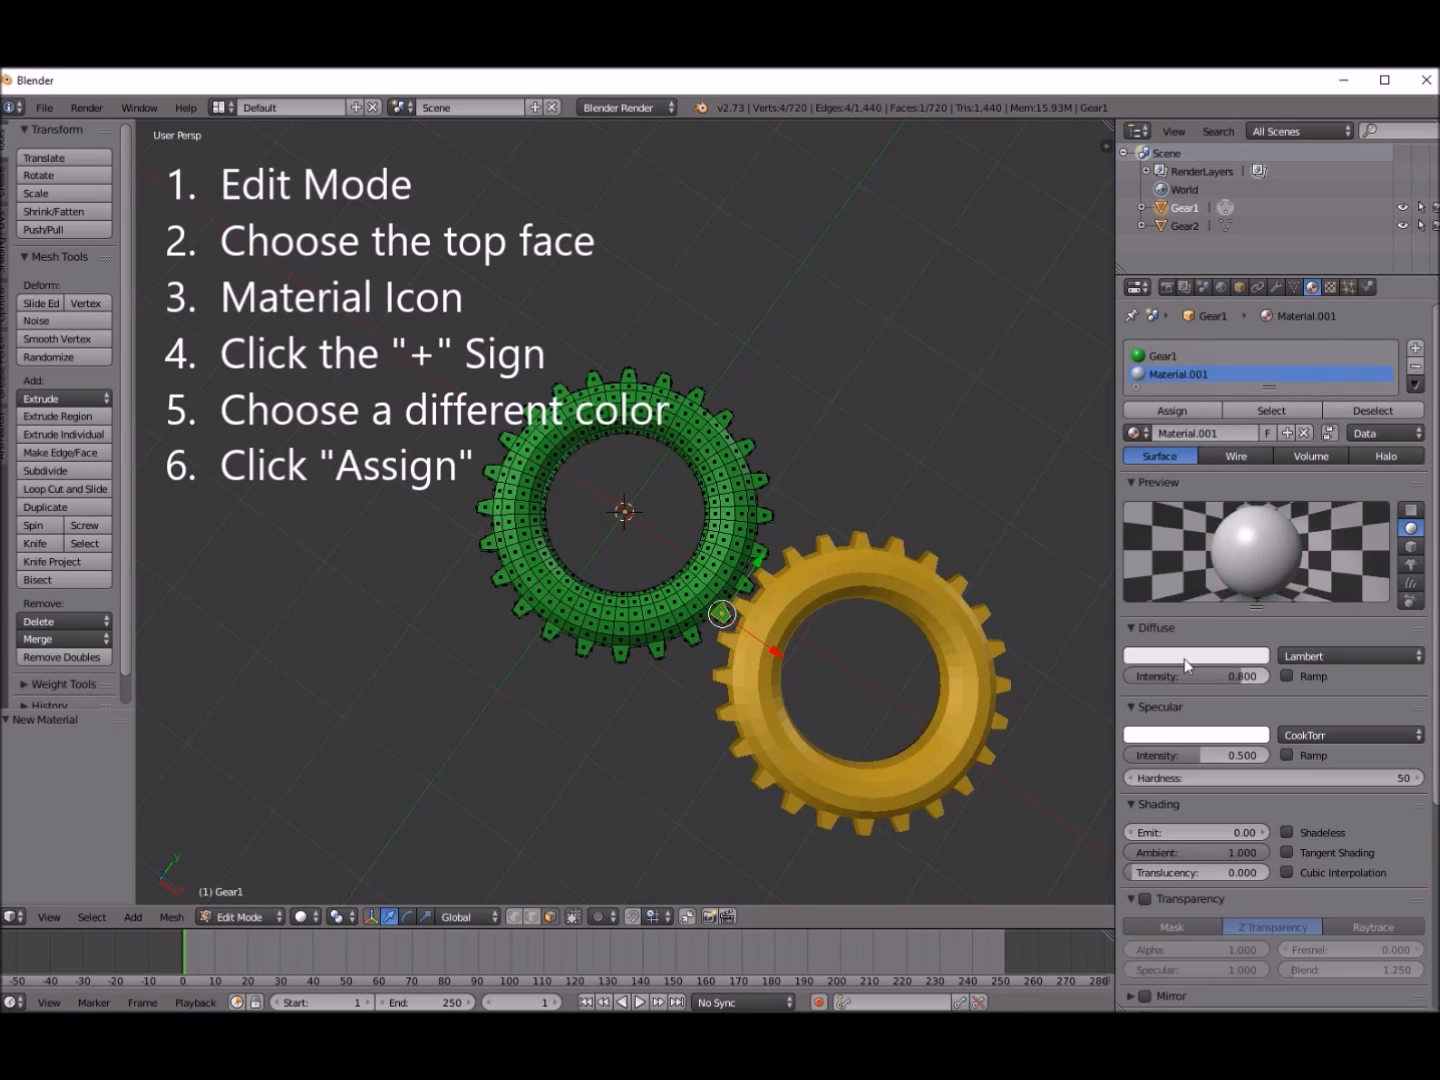
pyautogui.click(1185, 654)
pyautogui.click(1195, 524)
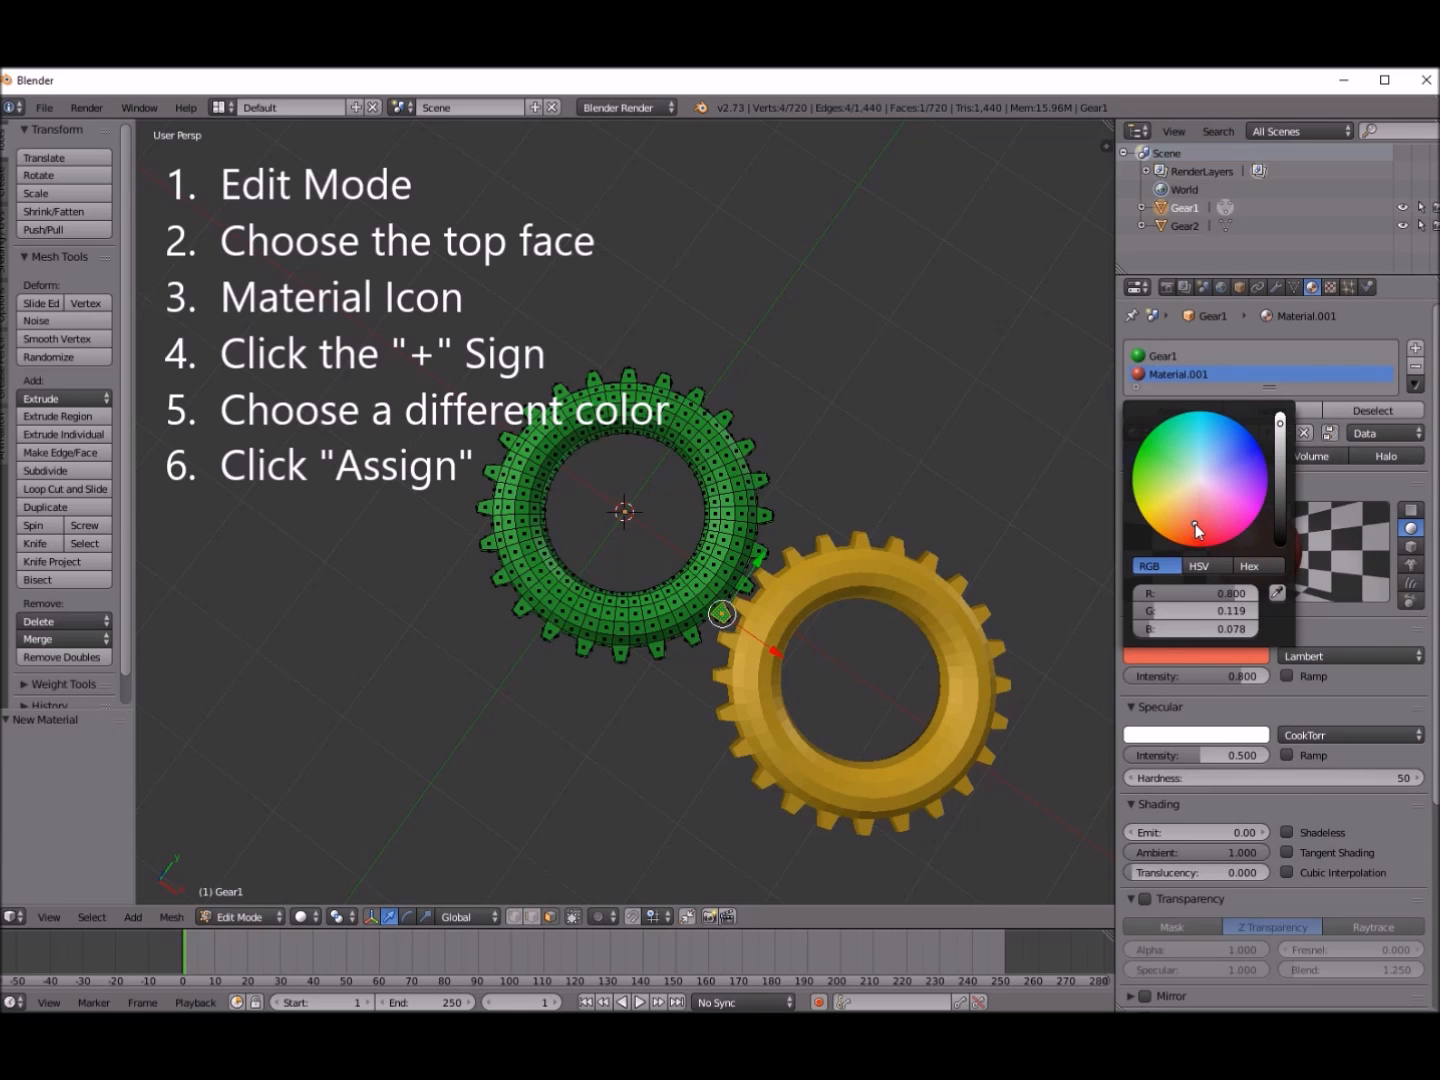
pyautogui.click(1198, 540)
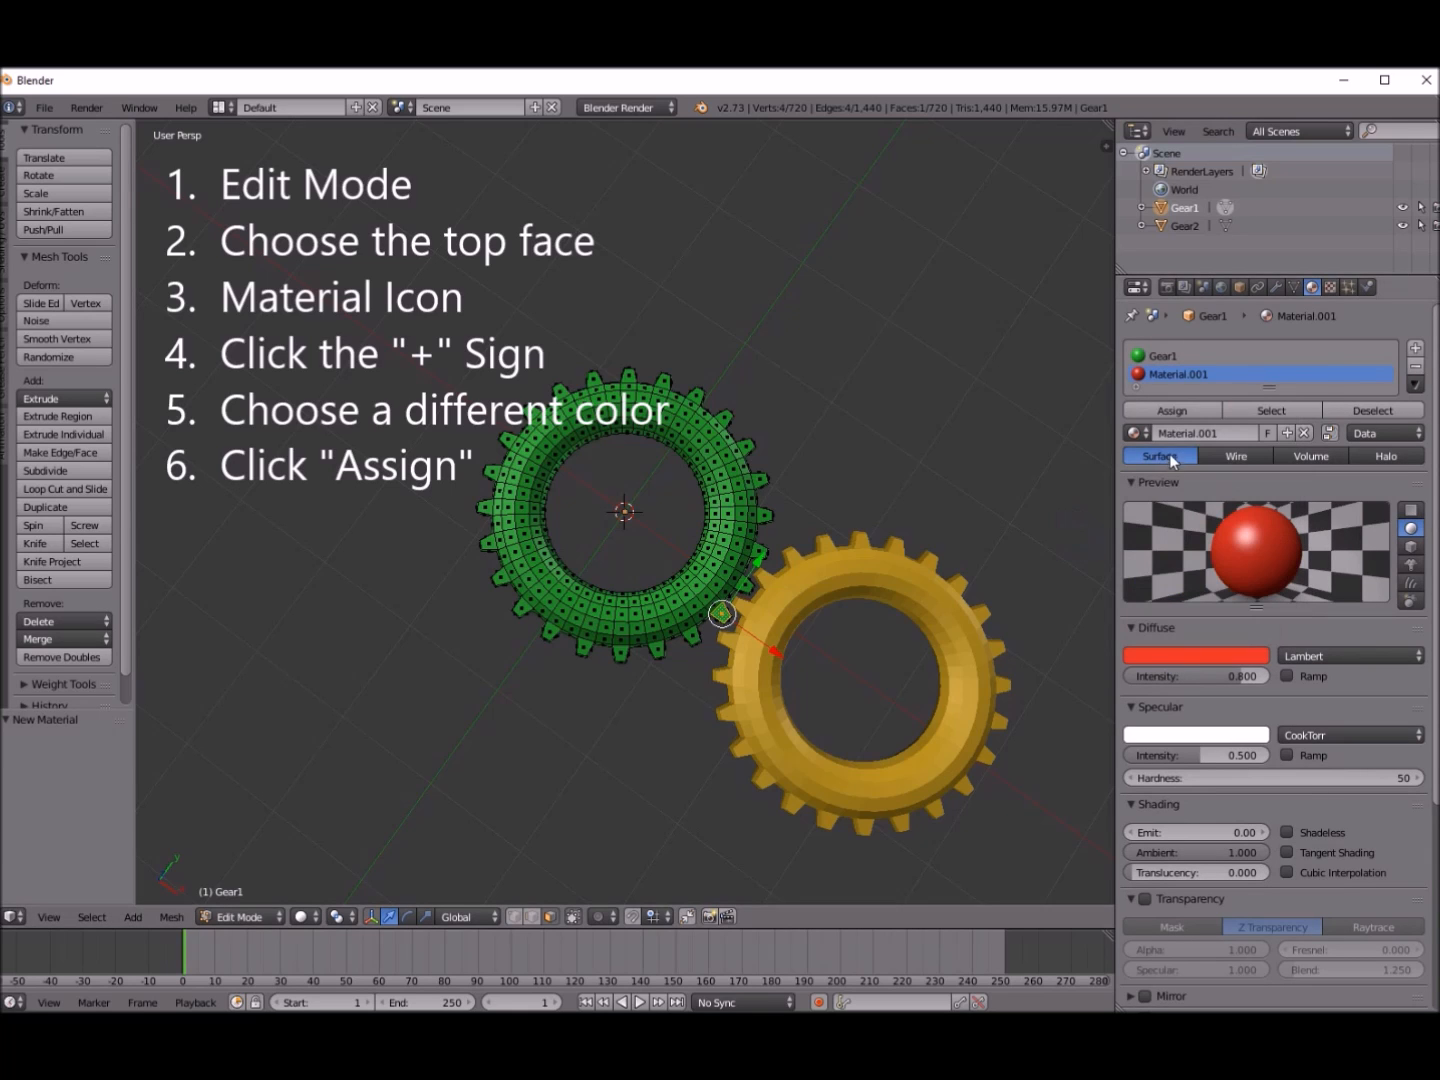
pyautogui.click(1173, 409)
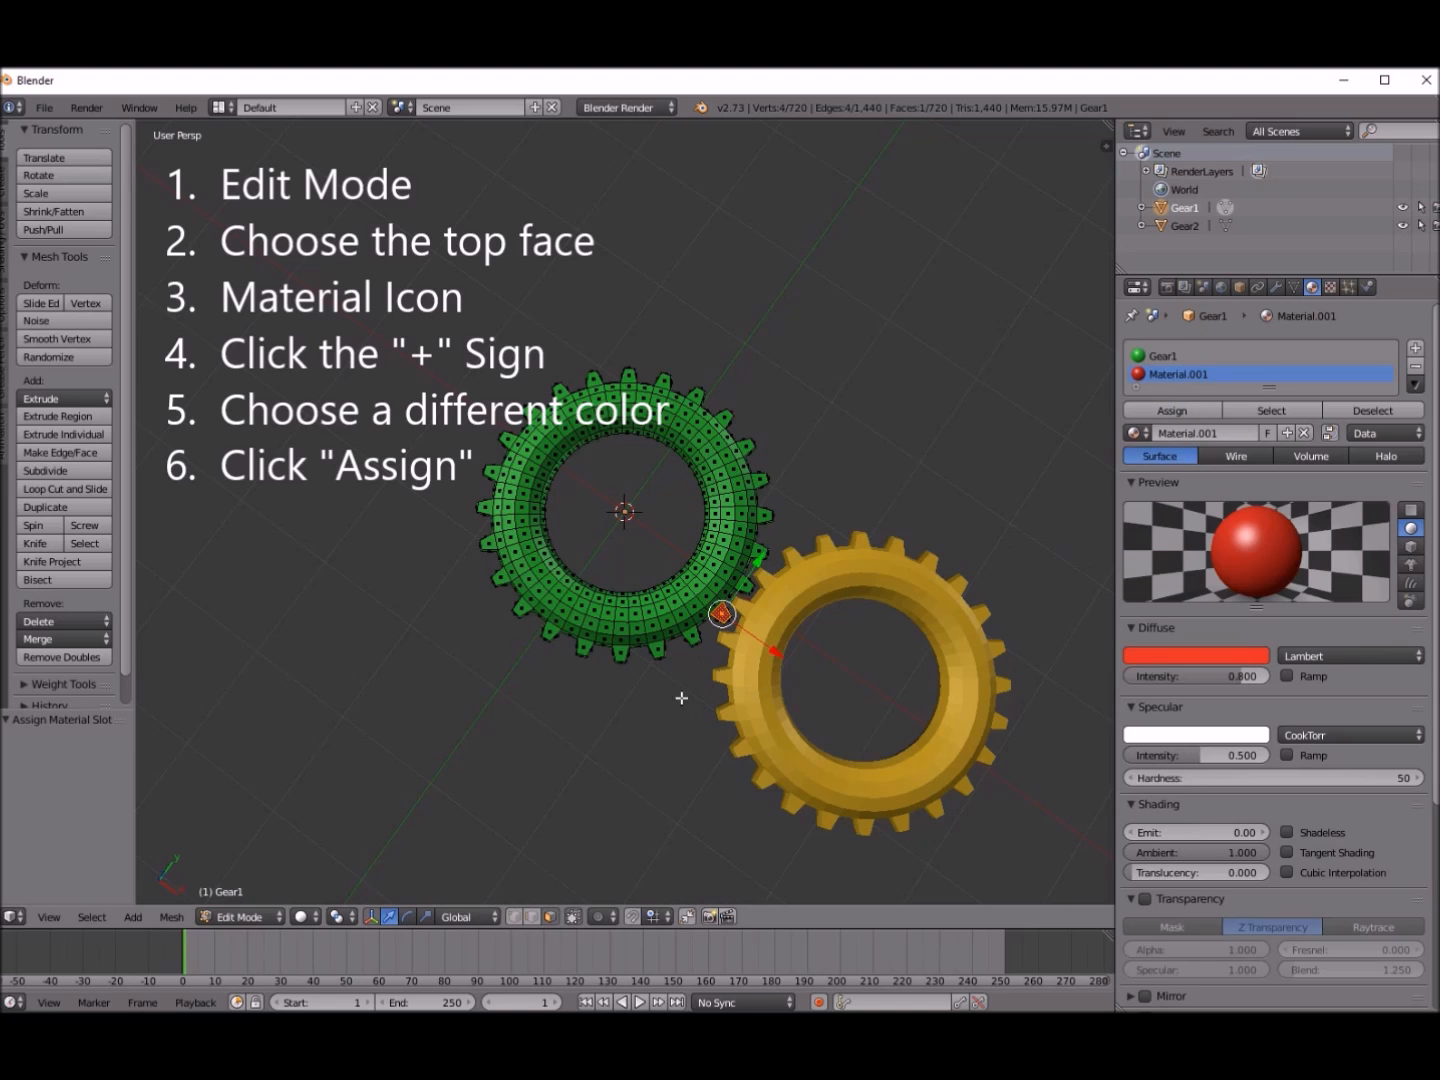
# Step: Add a new blue material to Gear2 and assign it to the single tooth face beside Gear1's red marker
pyautogui.click(1183, 229)
pyautogui.click(250, 916)
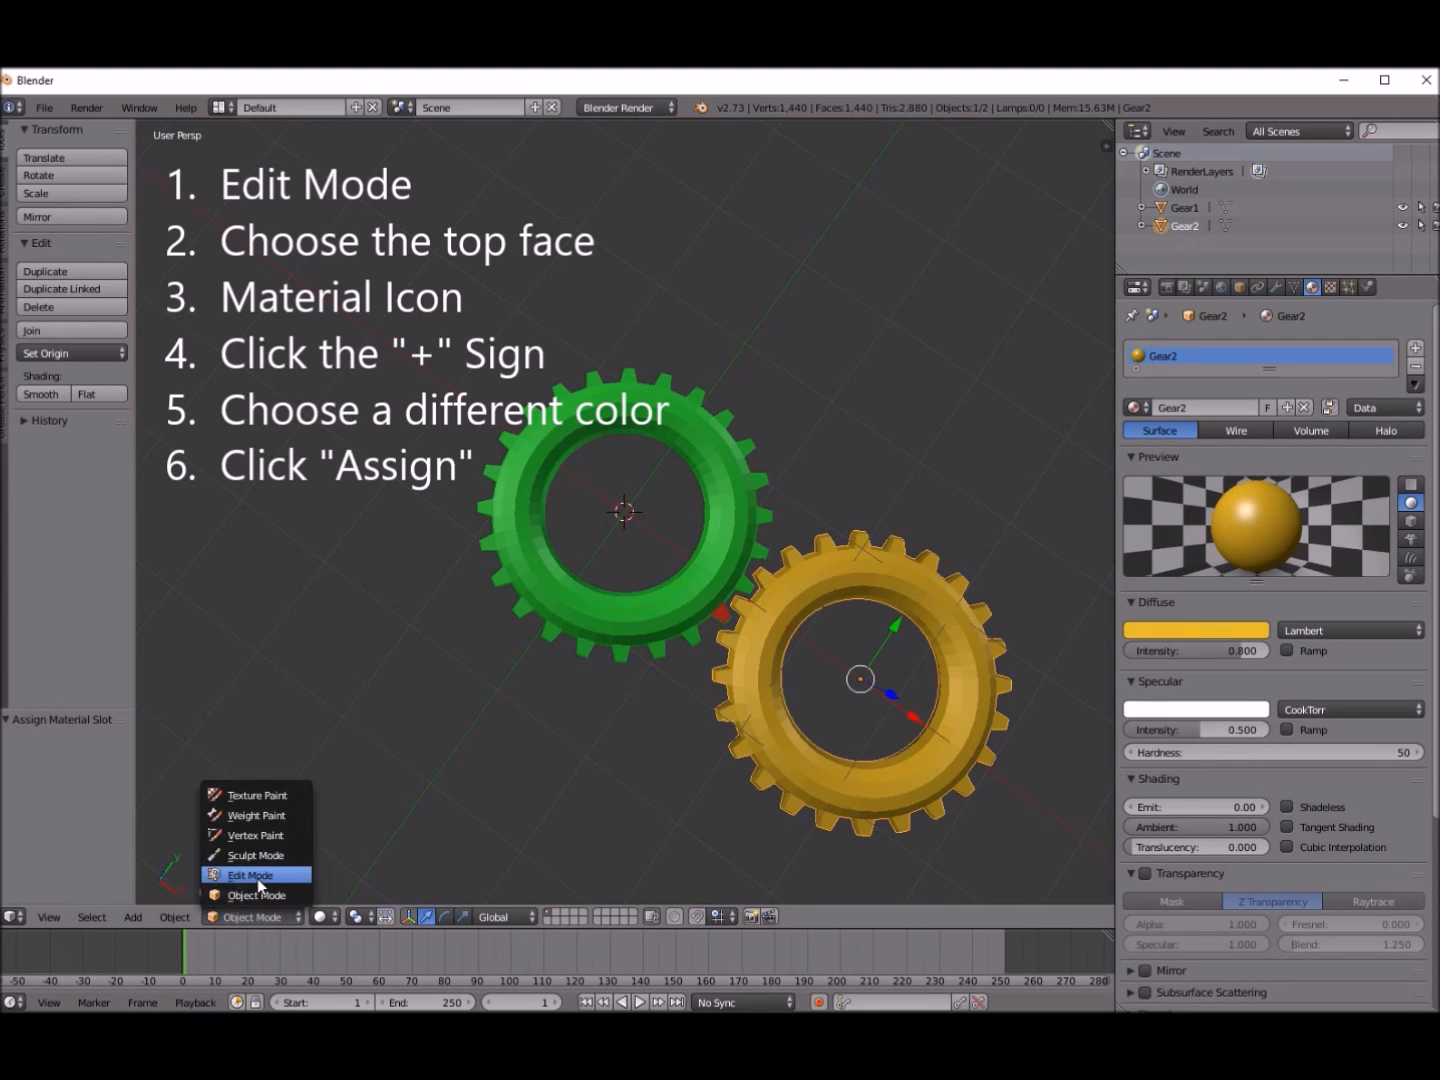
pyautogui.click(252, 877)
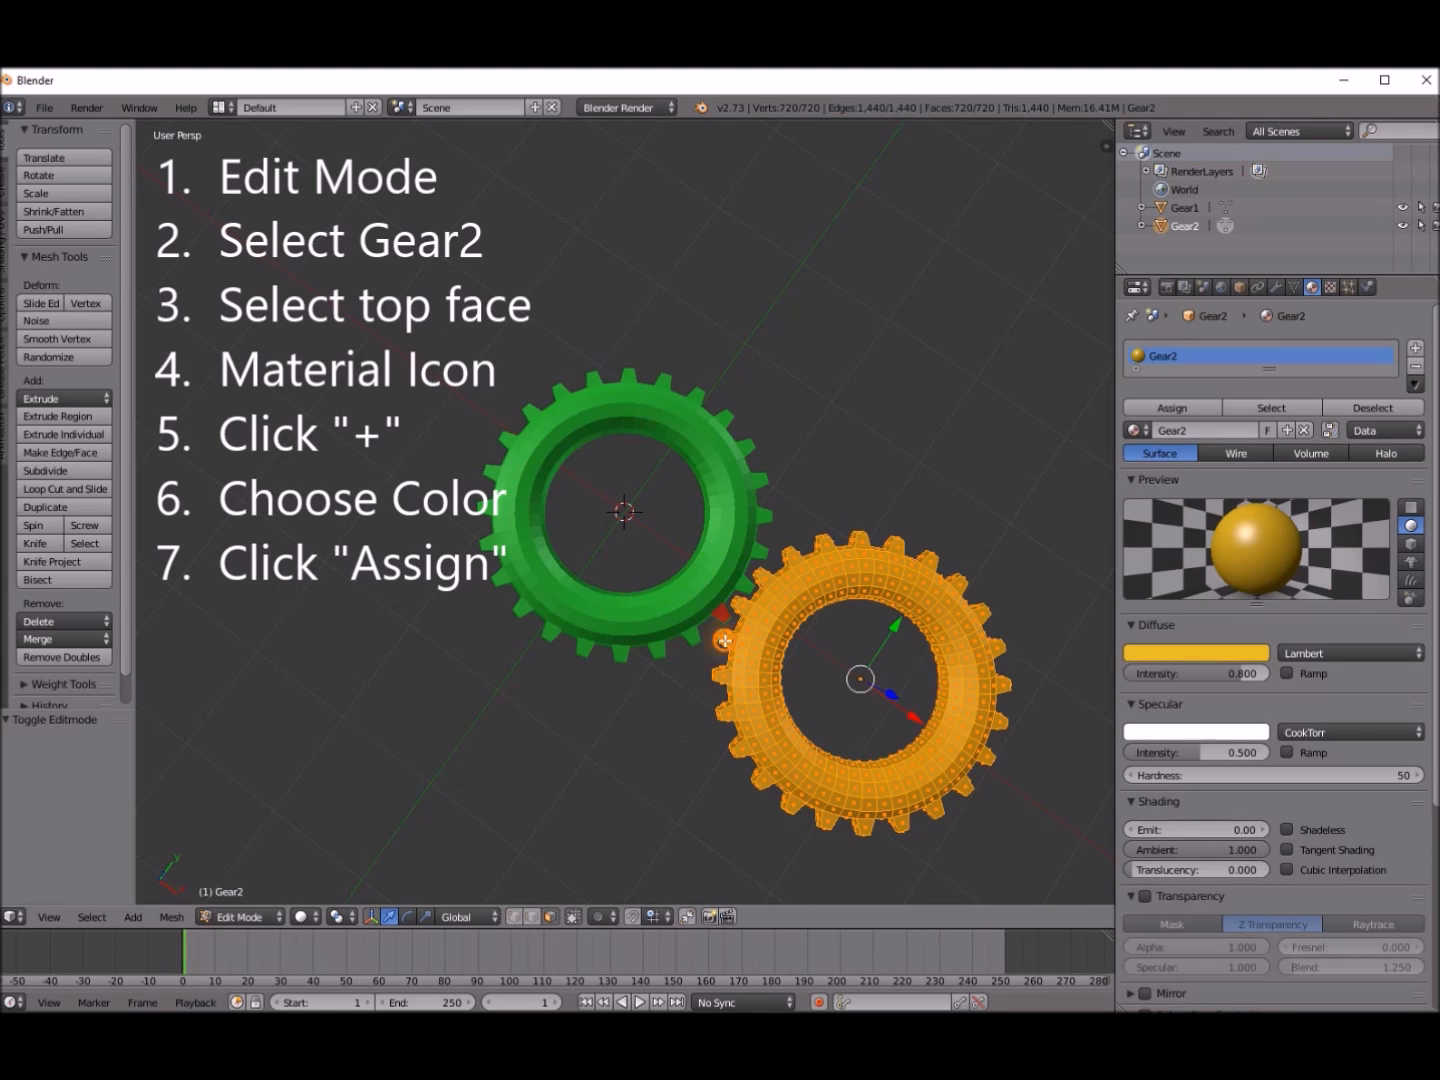
pyautogui.rightClick(726, 640)
pyautogui.click(1414, 347)
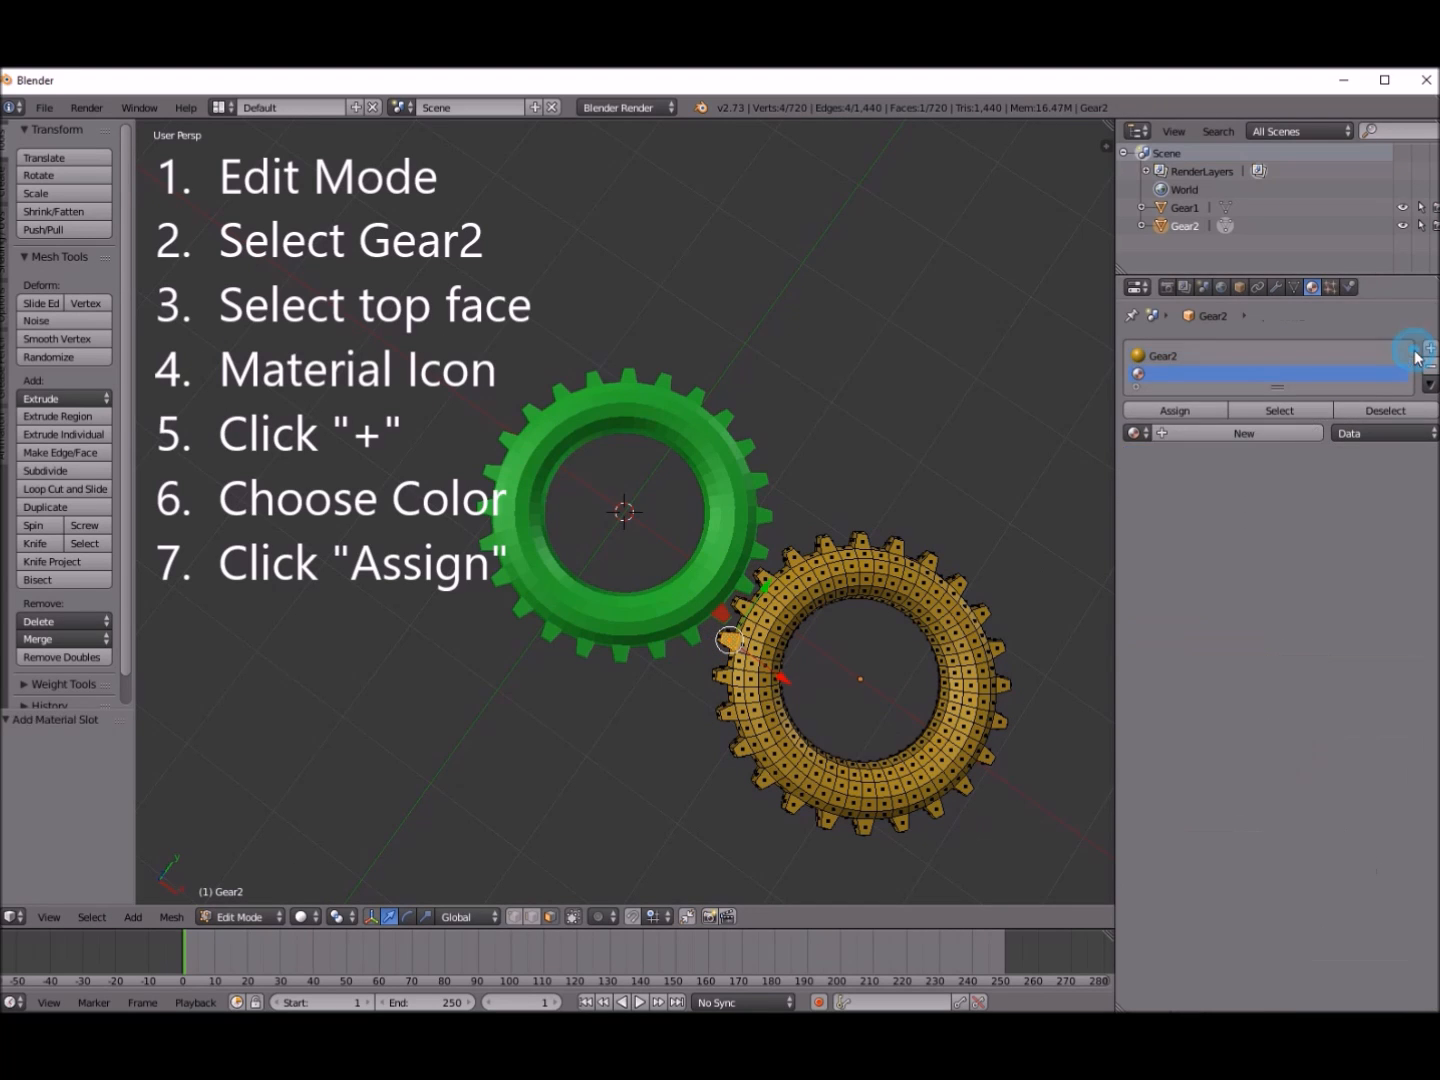
pyautogui.click(1229, 434)
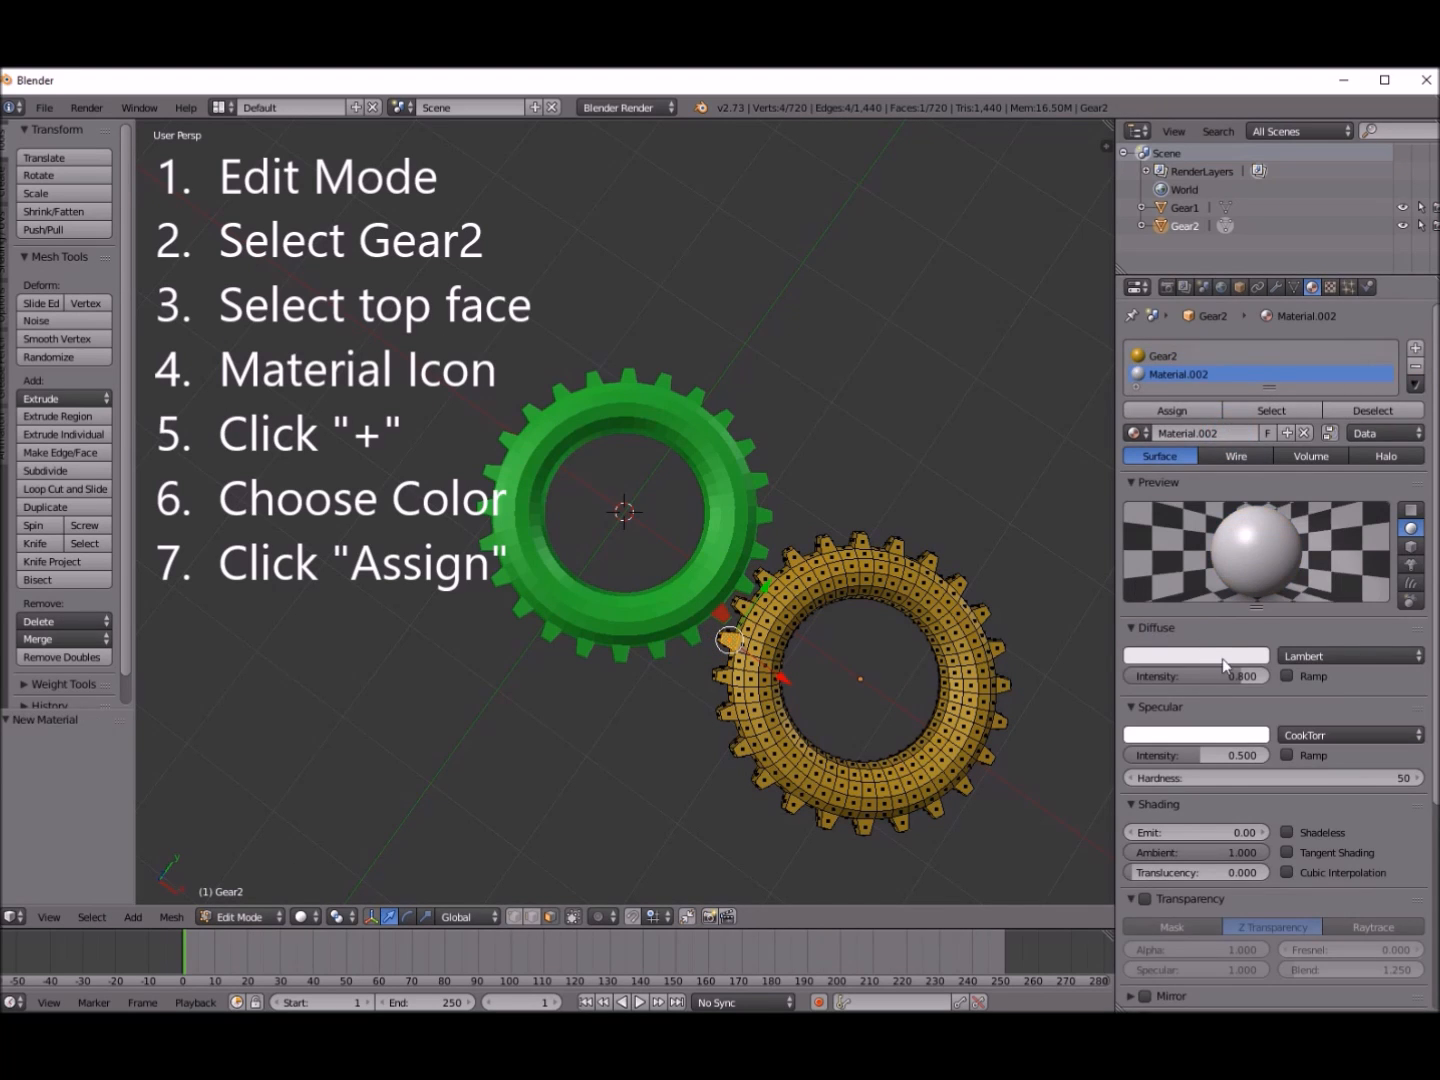
pyautogui.click(1227, 655)
pyautogui.click(1247, 453)
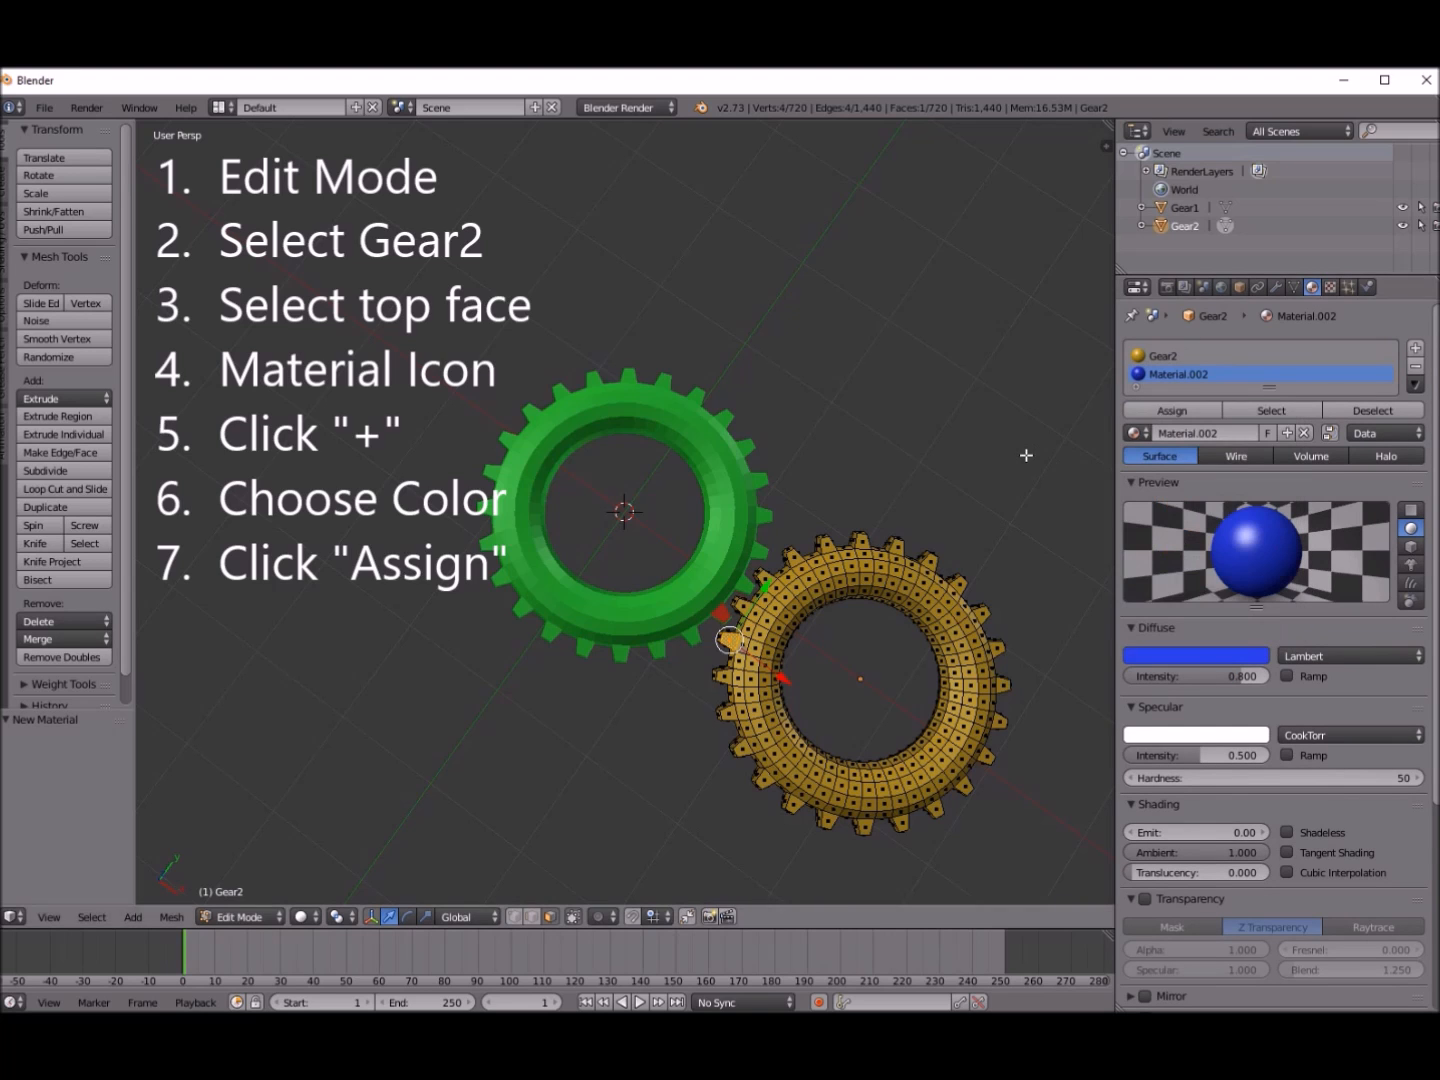
pyautogui.click(1182, 408)
# Step: View the gears from the side, show the transform properties and return Gear2 to Object Mode
pyautogui.moveTo(923, 495); pyautogui.dragTo(716, 573, button='middle')
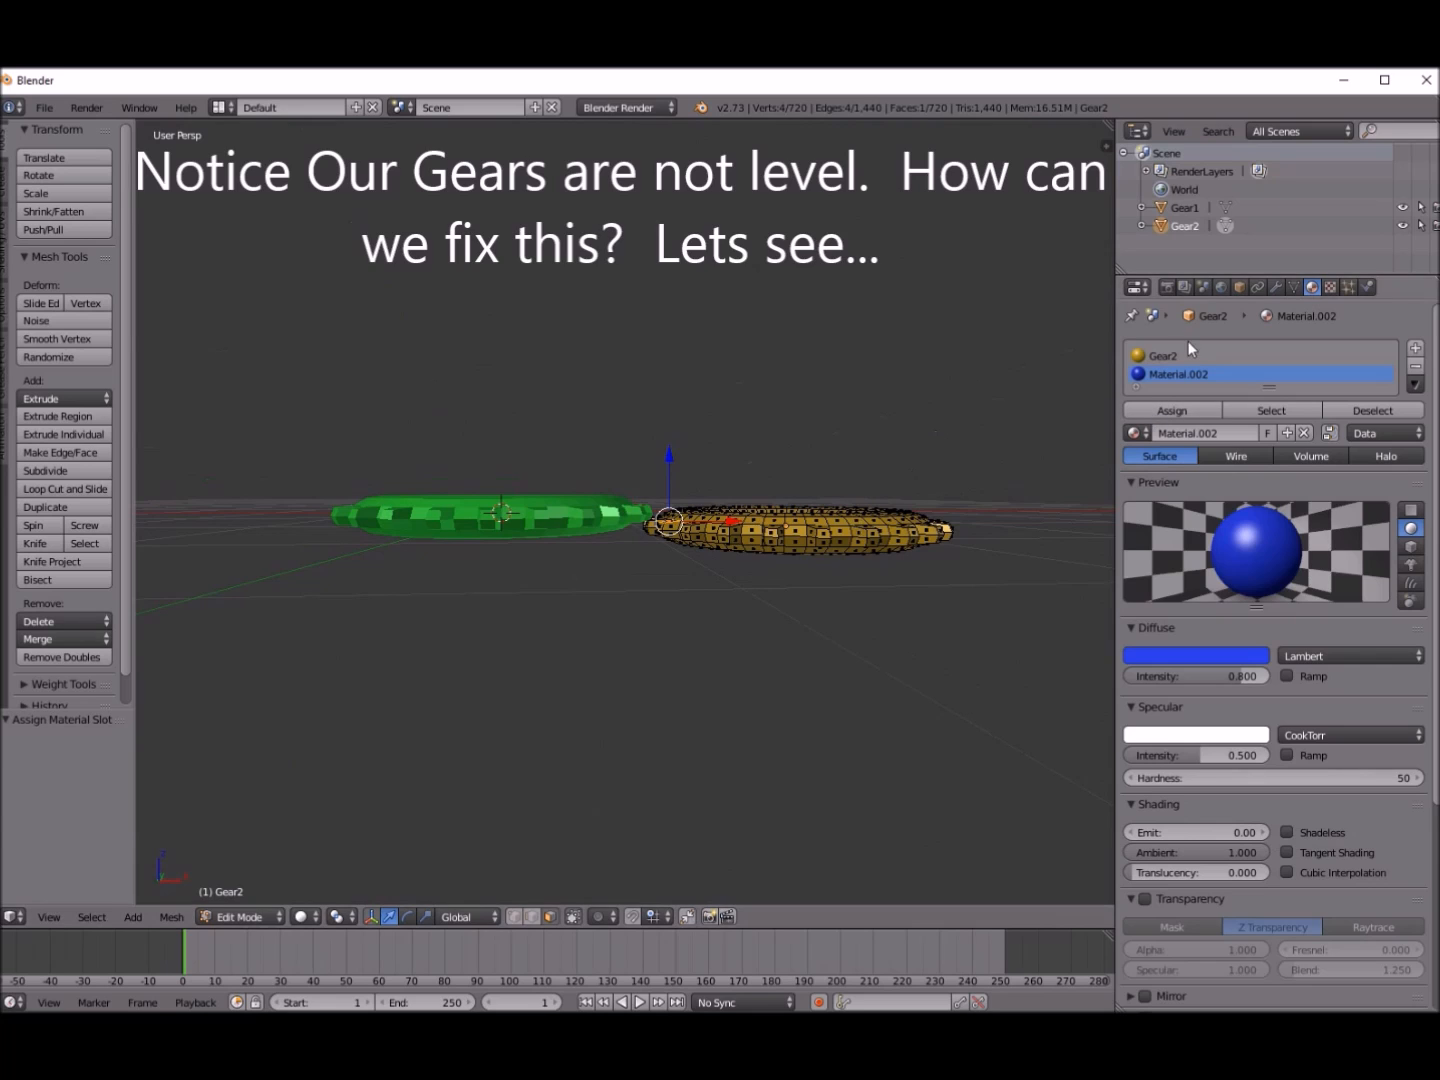
pyautogui.click(1188, 228)
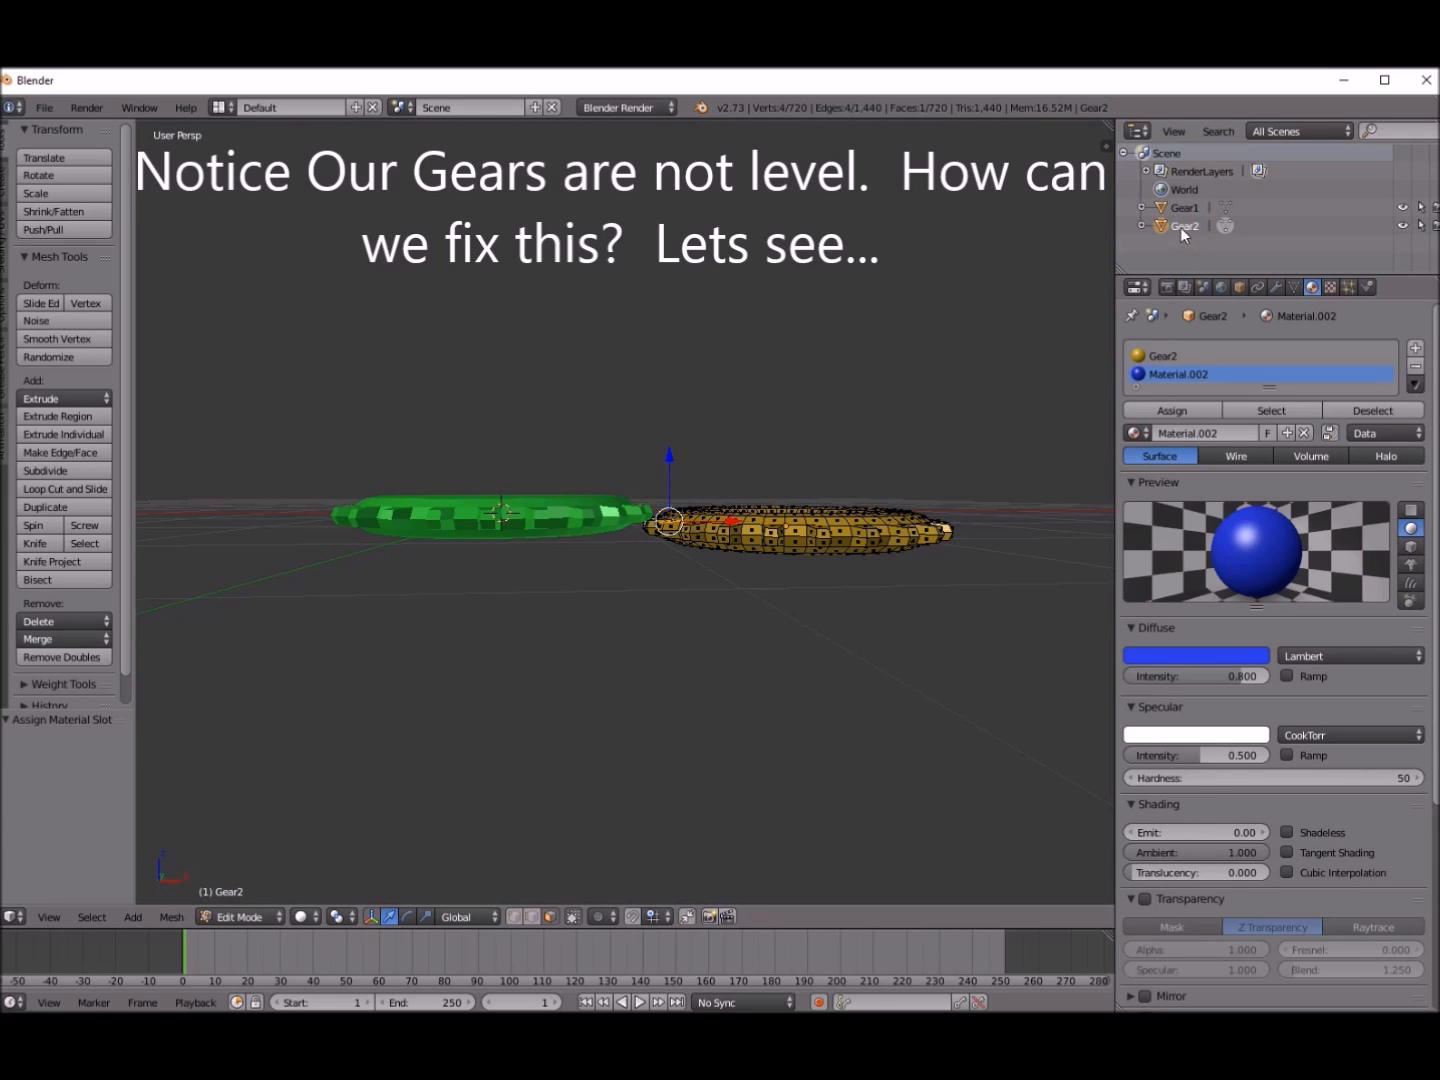
pyautogui.press('n')
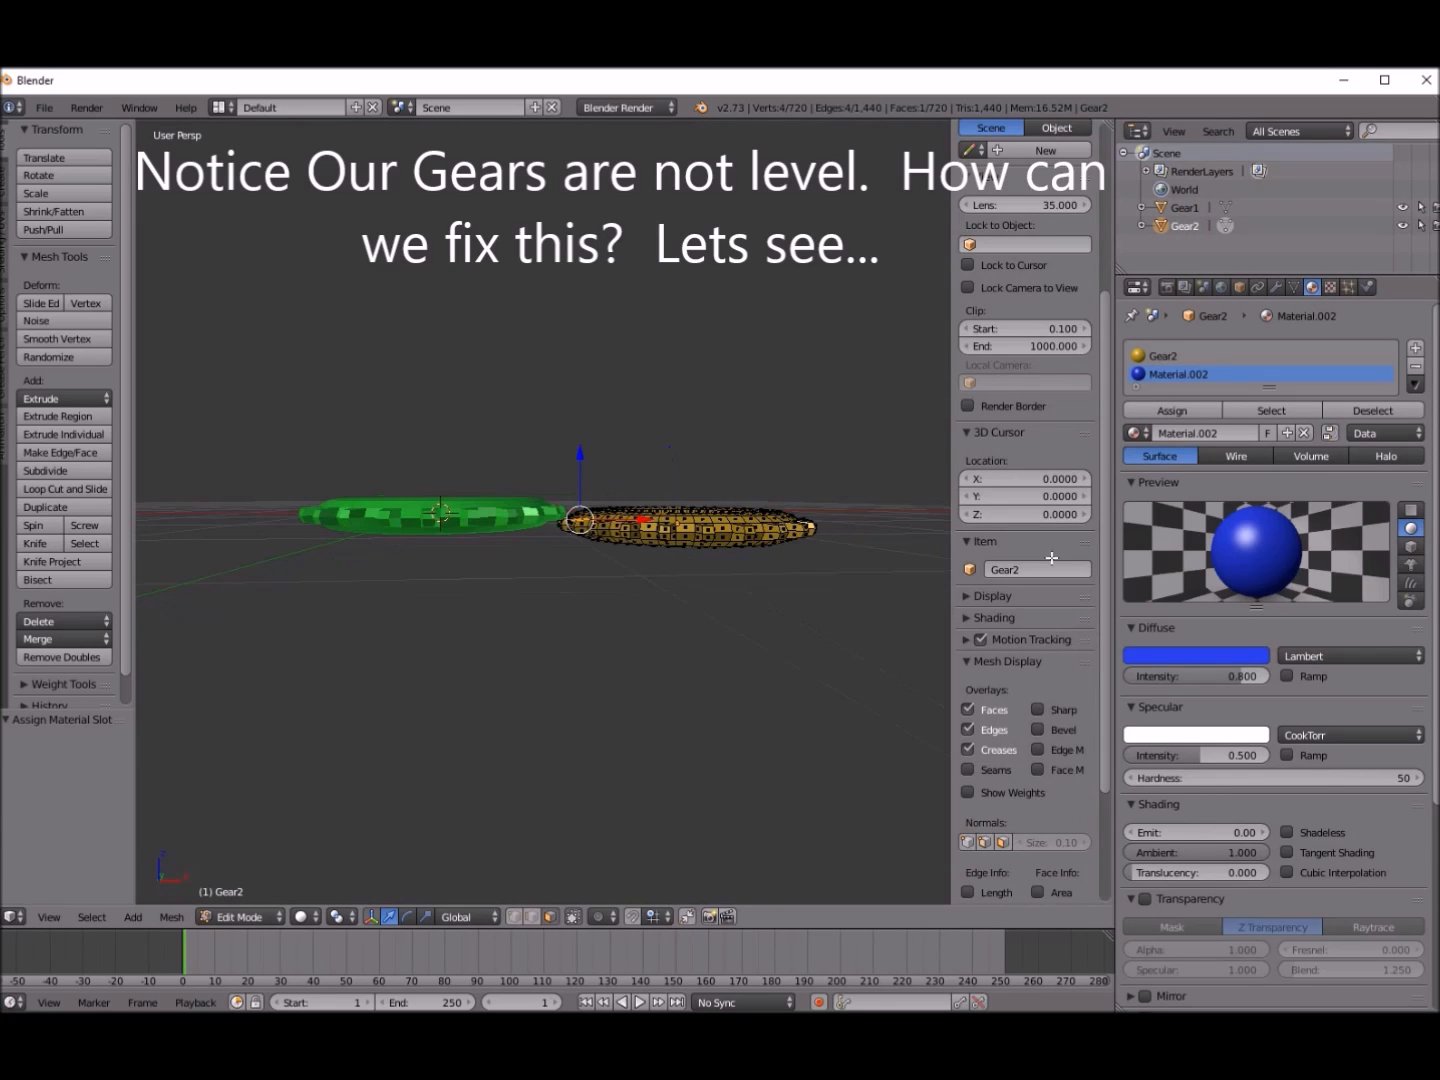
pyautogui.scroll(5, 1101, 450)
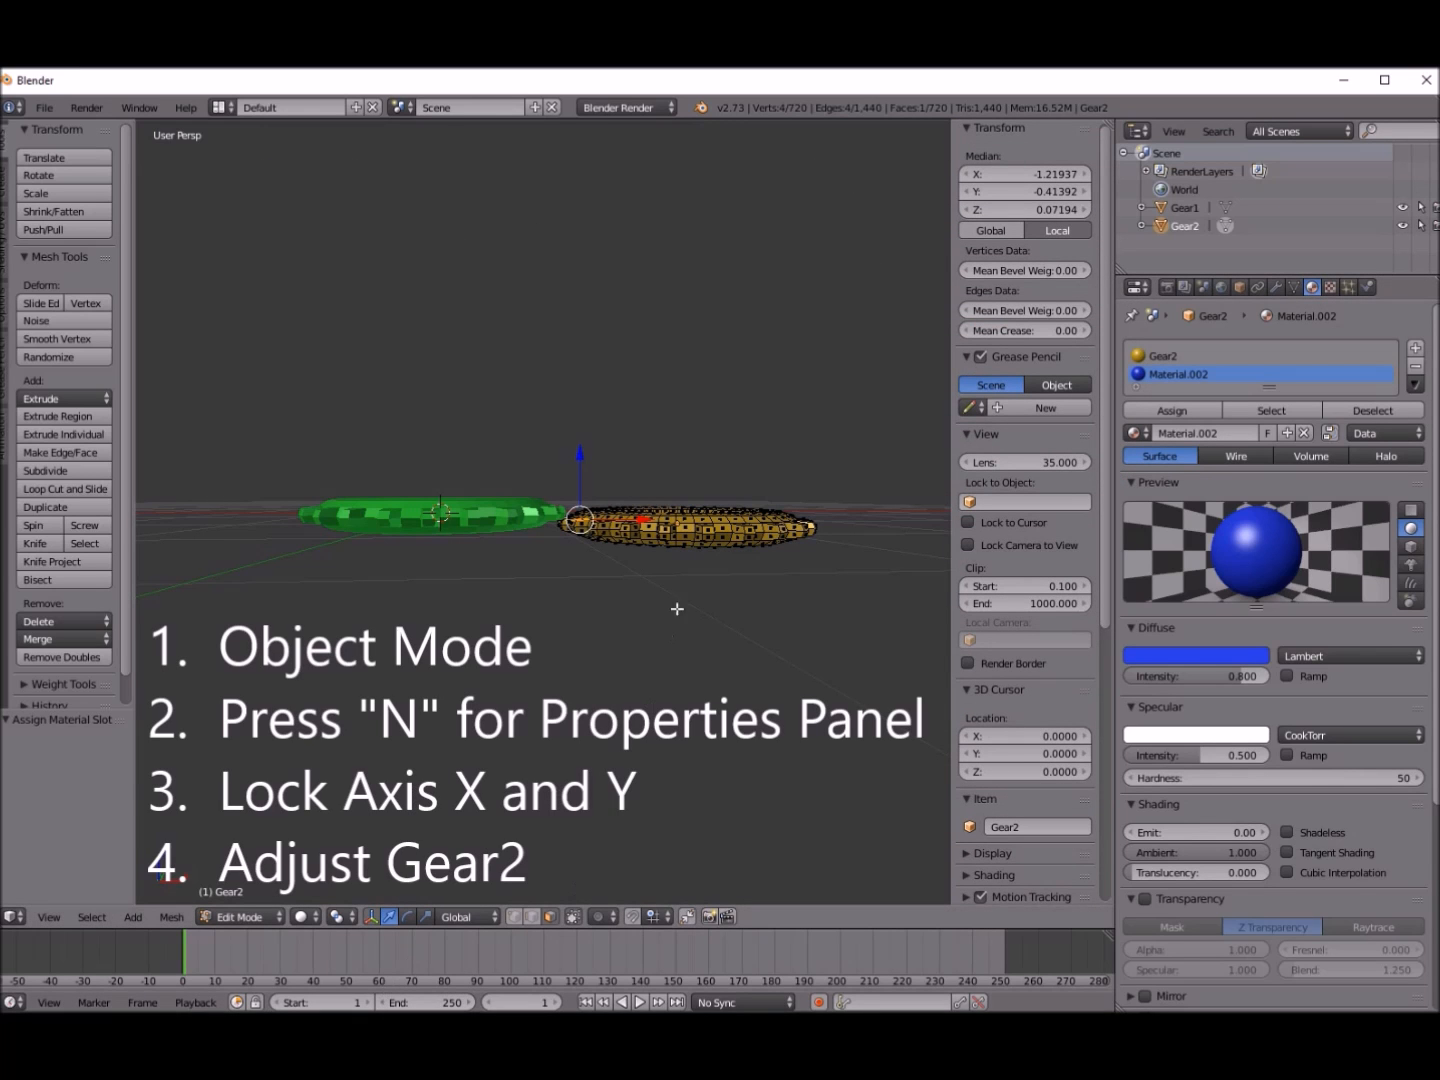
pyautogui.press('a')
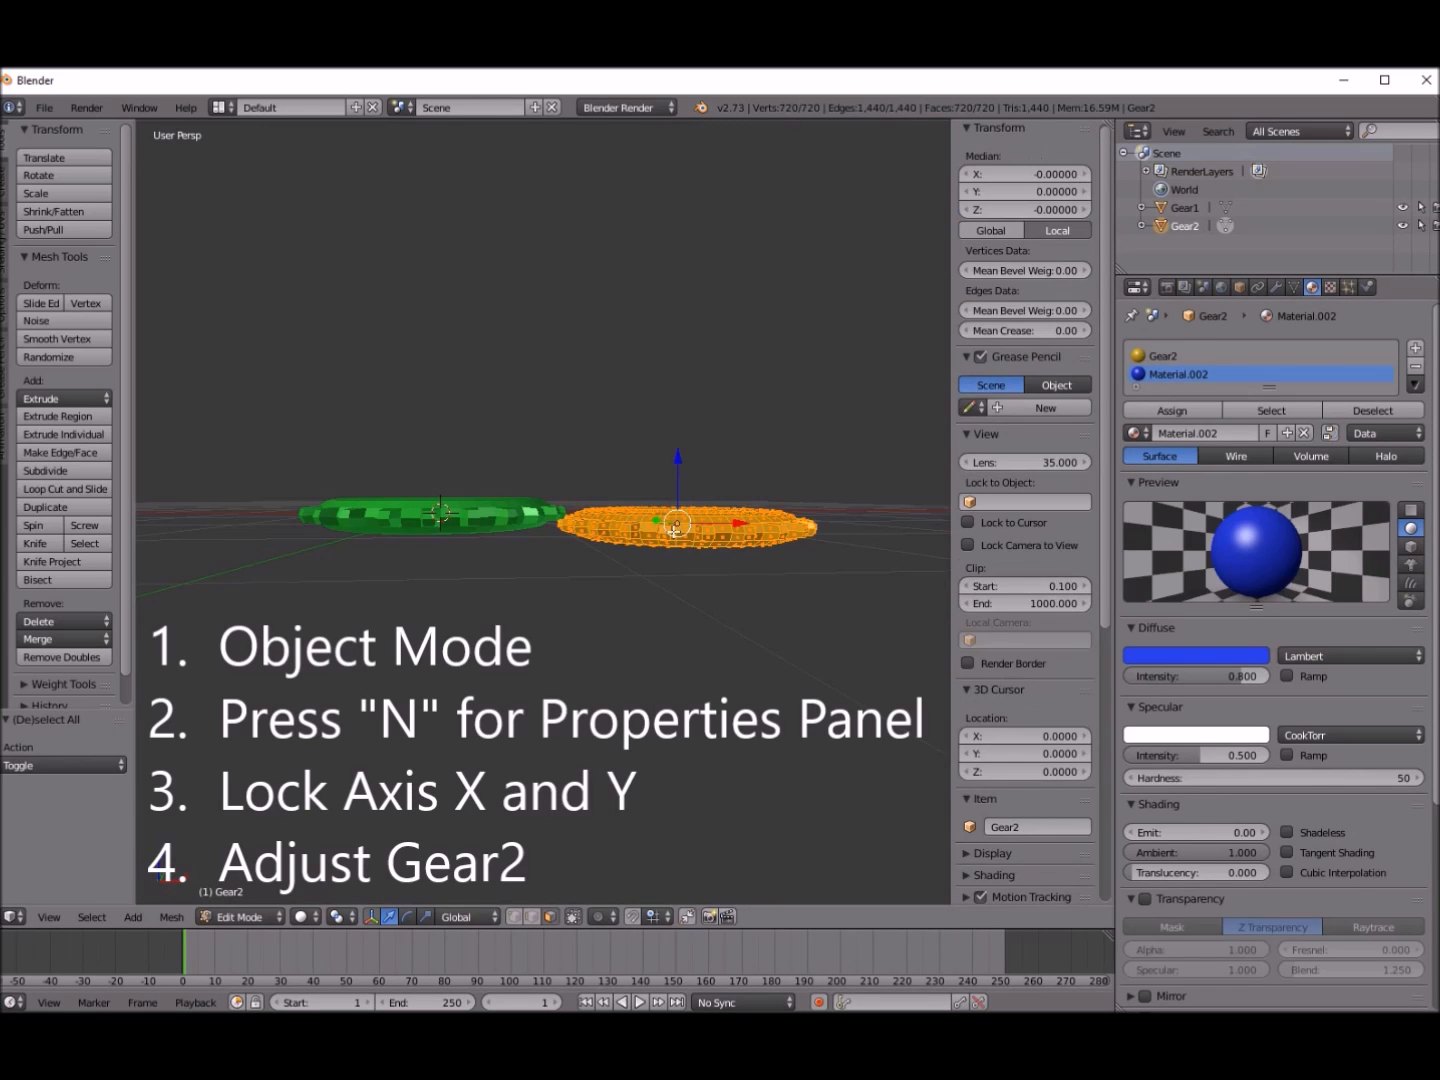
pyautogui.moveTo(1104, 369); pyautogui.dragTo(1107, 330)
pyautogui.click(232, 917)
pyautogui.click(237, 900)
# Step: Lock Gear2's X and Y location and raise it along Z until it is level with Gear1
pyautogui.moveTo(697, 610)
pyautogui.mouseDown(button='middle')
pyautogui.moveTo(736, 595)
pyautogui.moveTo(693, 601)
pyautogui.mouseUp(button='middle')
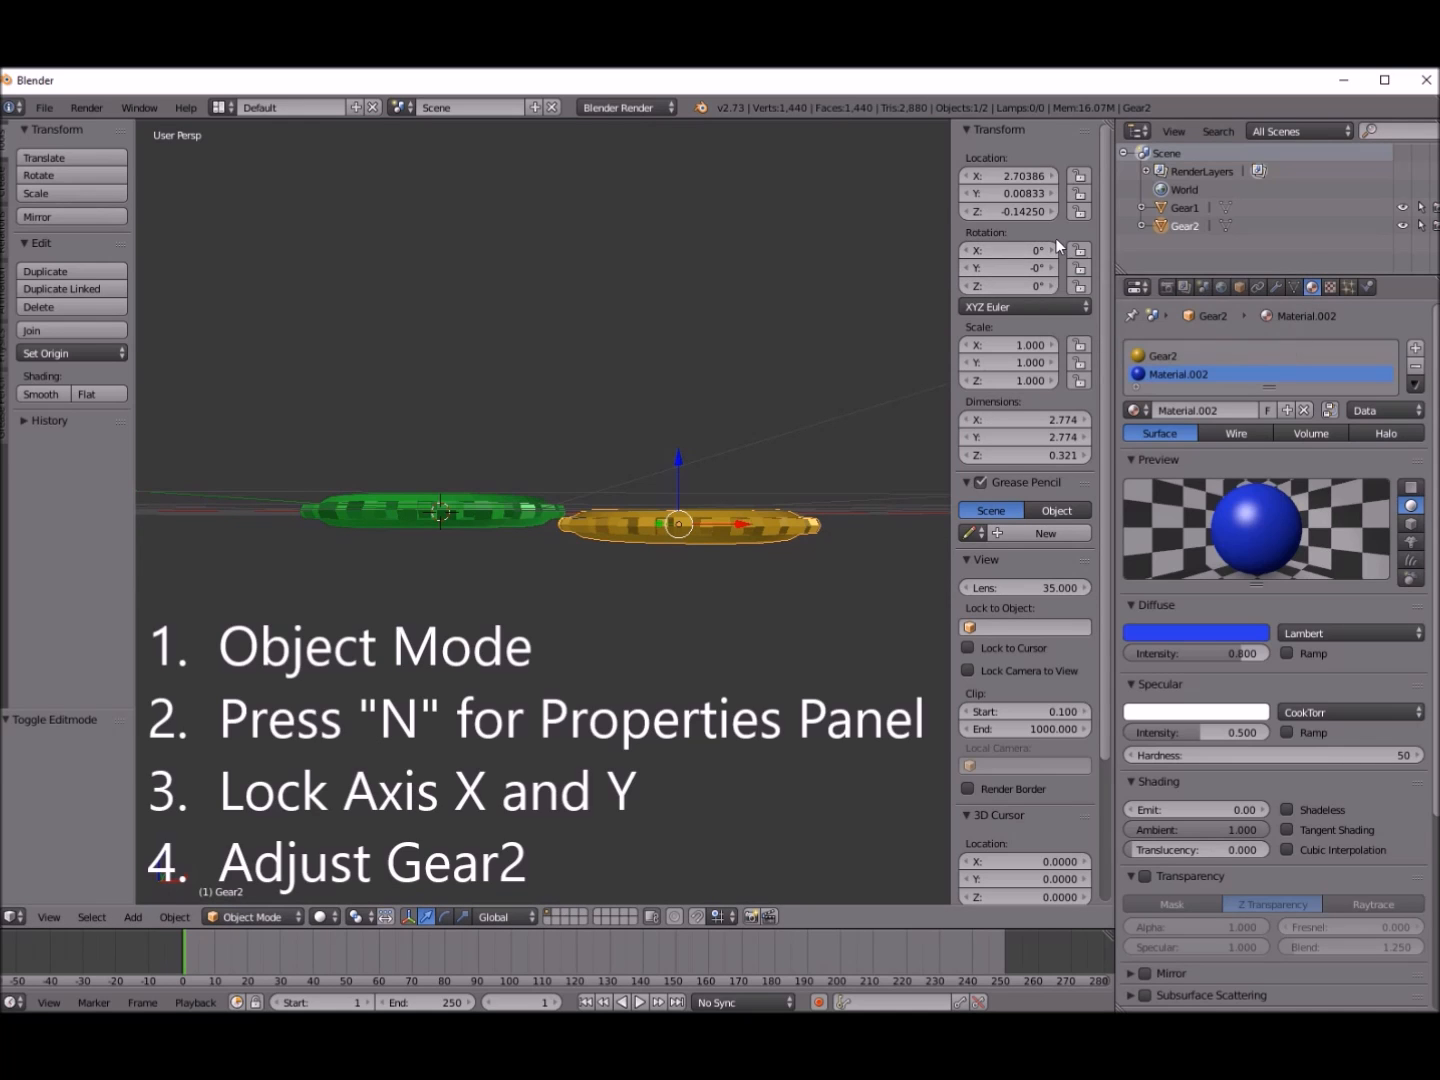
pyautogui.click(1078, 175)
pyautogui.click(1077, 194)
pyautogui.press('g')
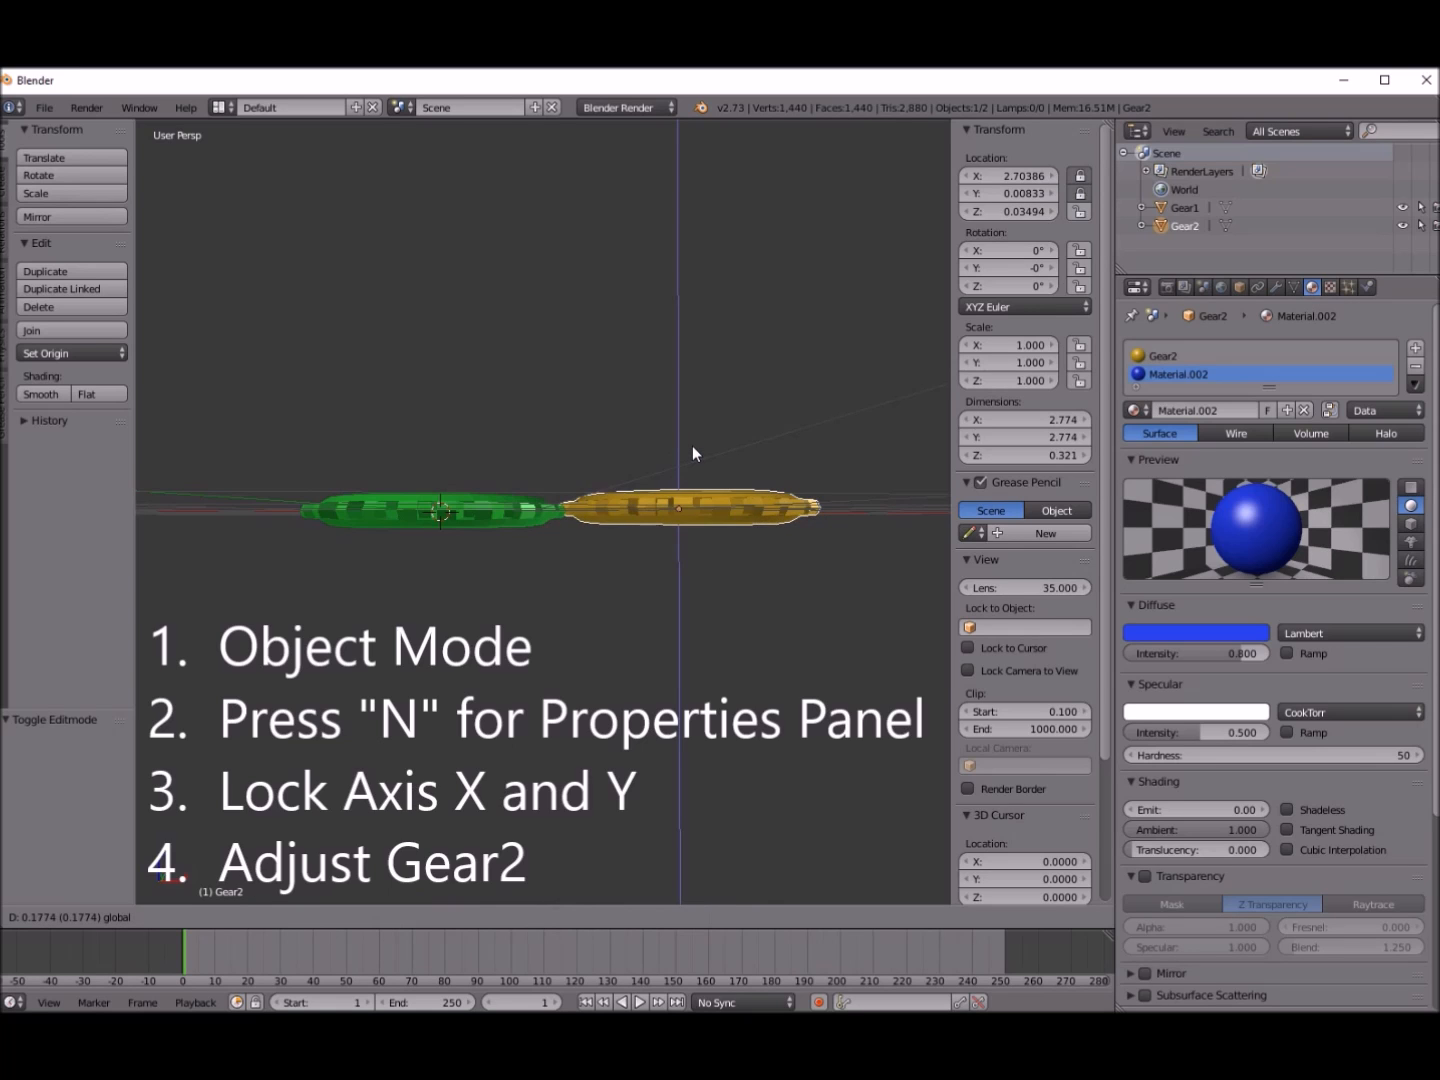
pyautogui.click(704, 450)
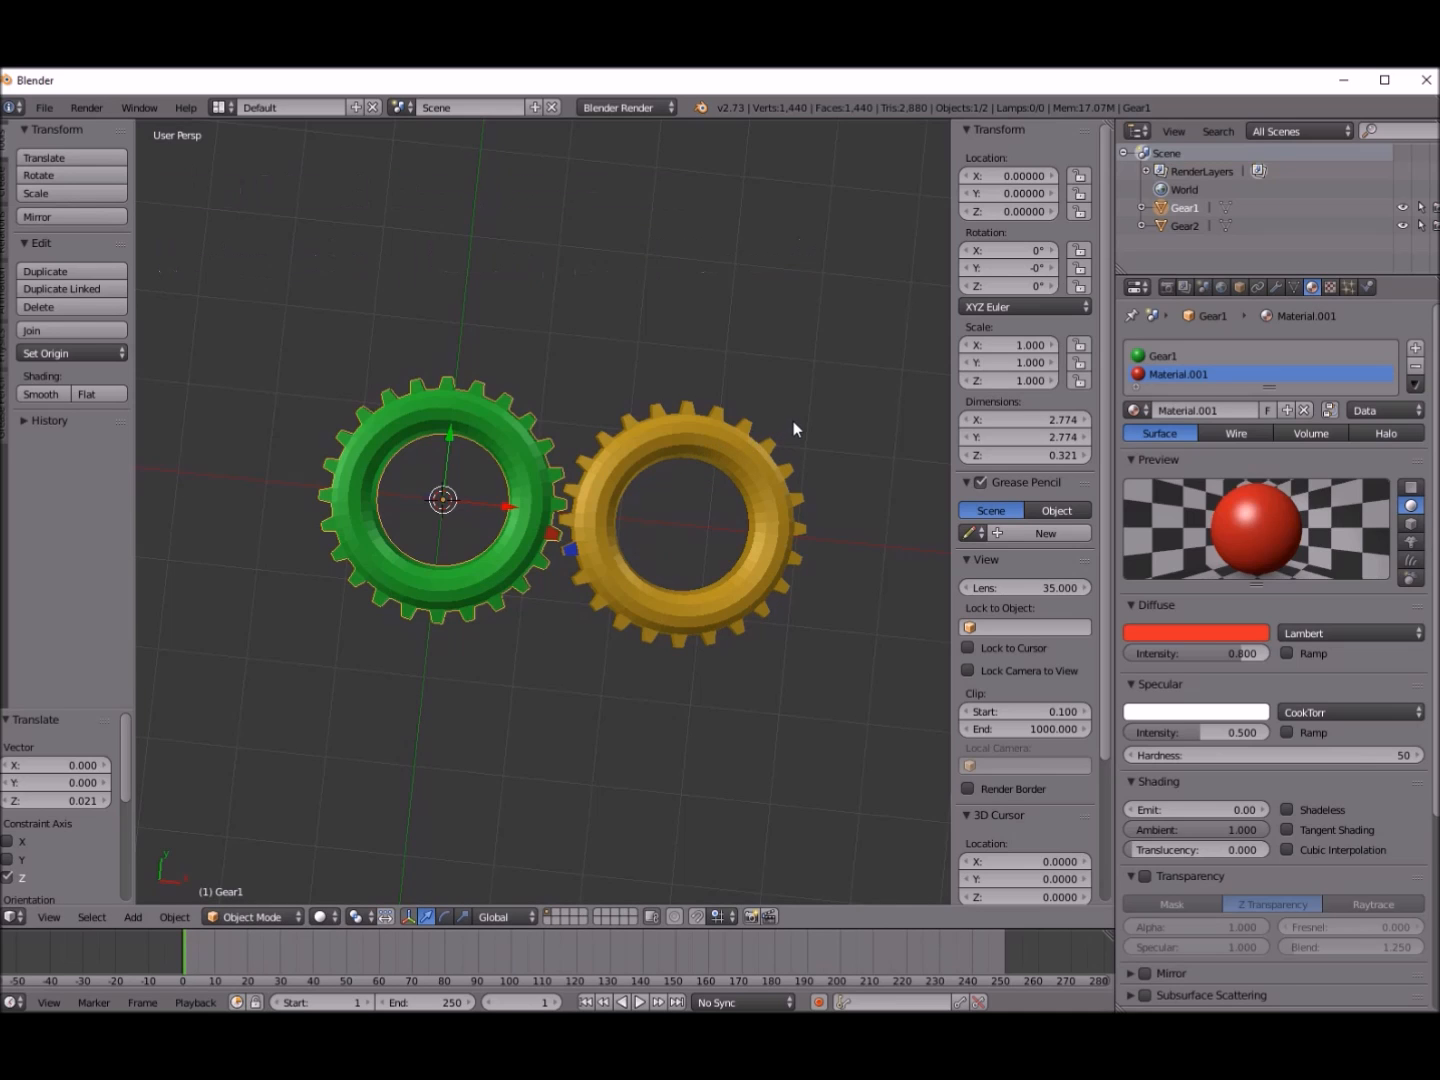
# Step: Insert location and rotation keyframes for Gear1 at frame 1
pyautogui.rightClick(998, 195)
pyautogui.click(998, 196)
pyautogui.rightClick(996, 284)
pyautogui.click(996, 285)
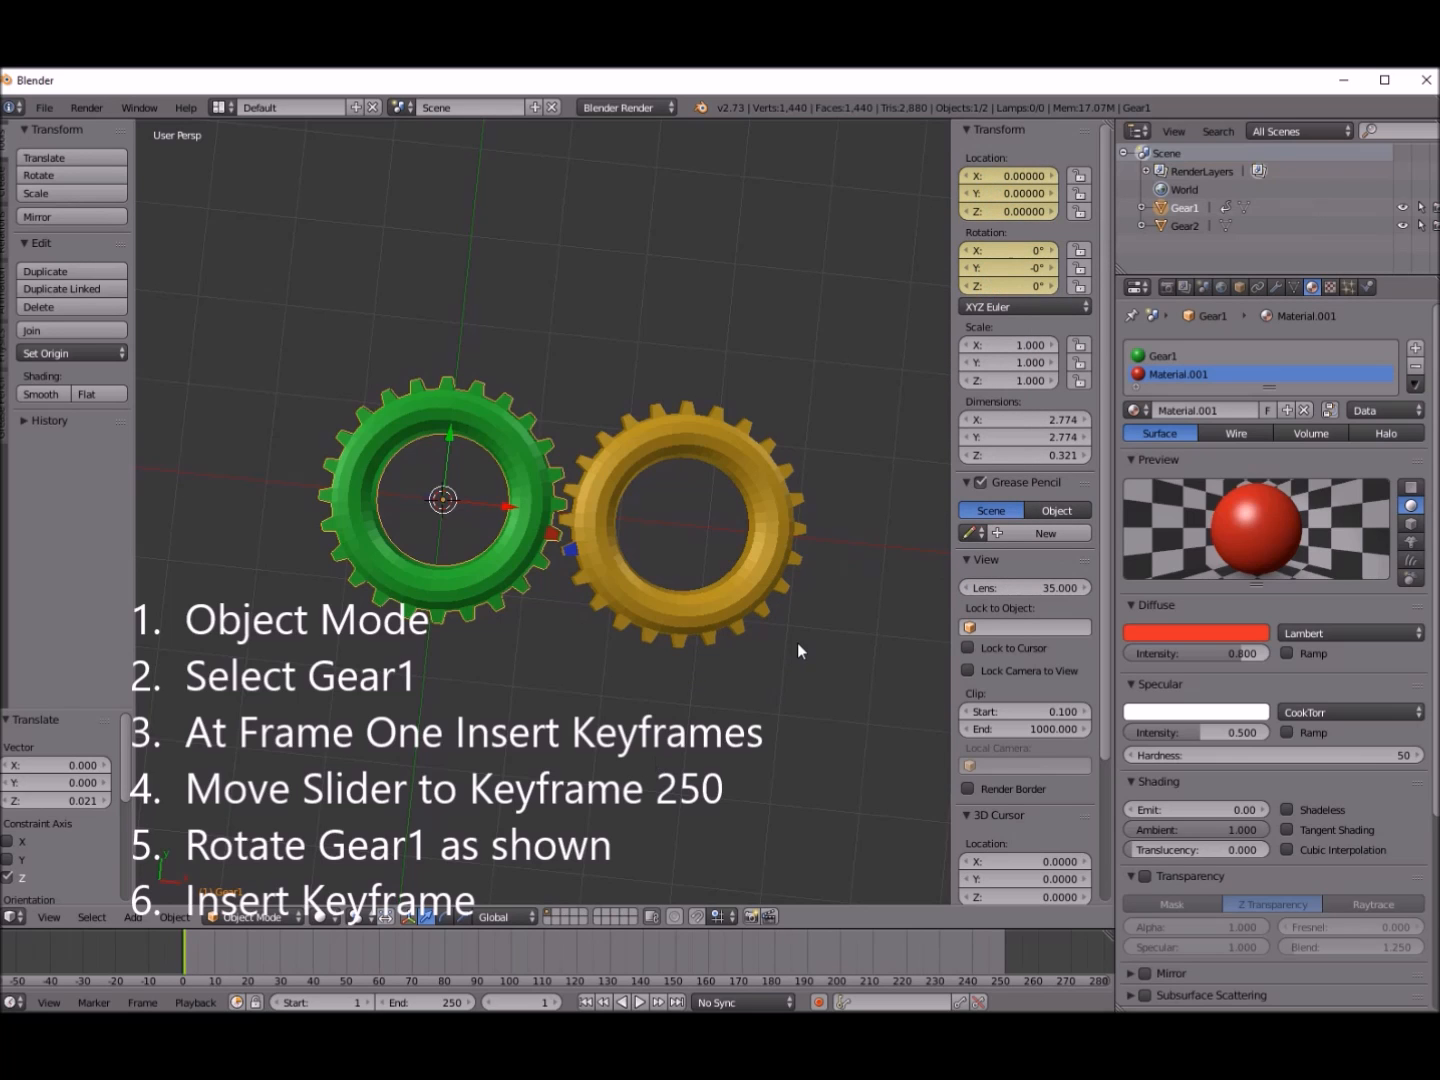
# Step: At frame 249, set Gear1's Z rotation to 360° and insert a rotation keyframe, finishing with playback of the animation
pyautogui.click(1238, 287)
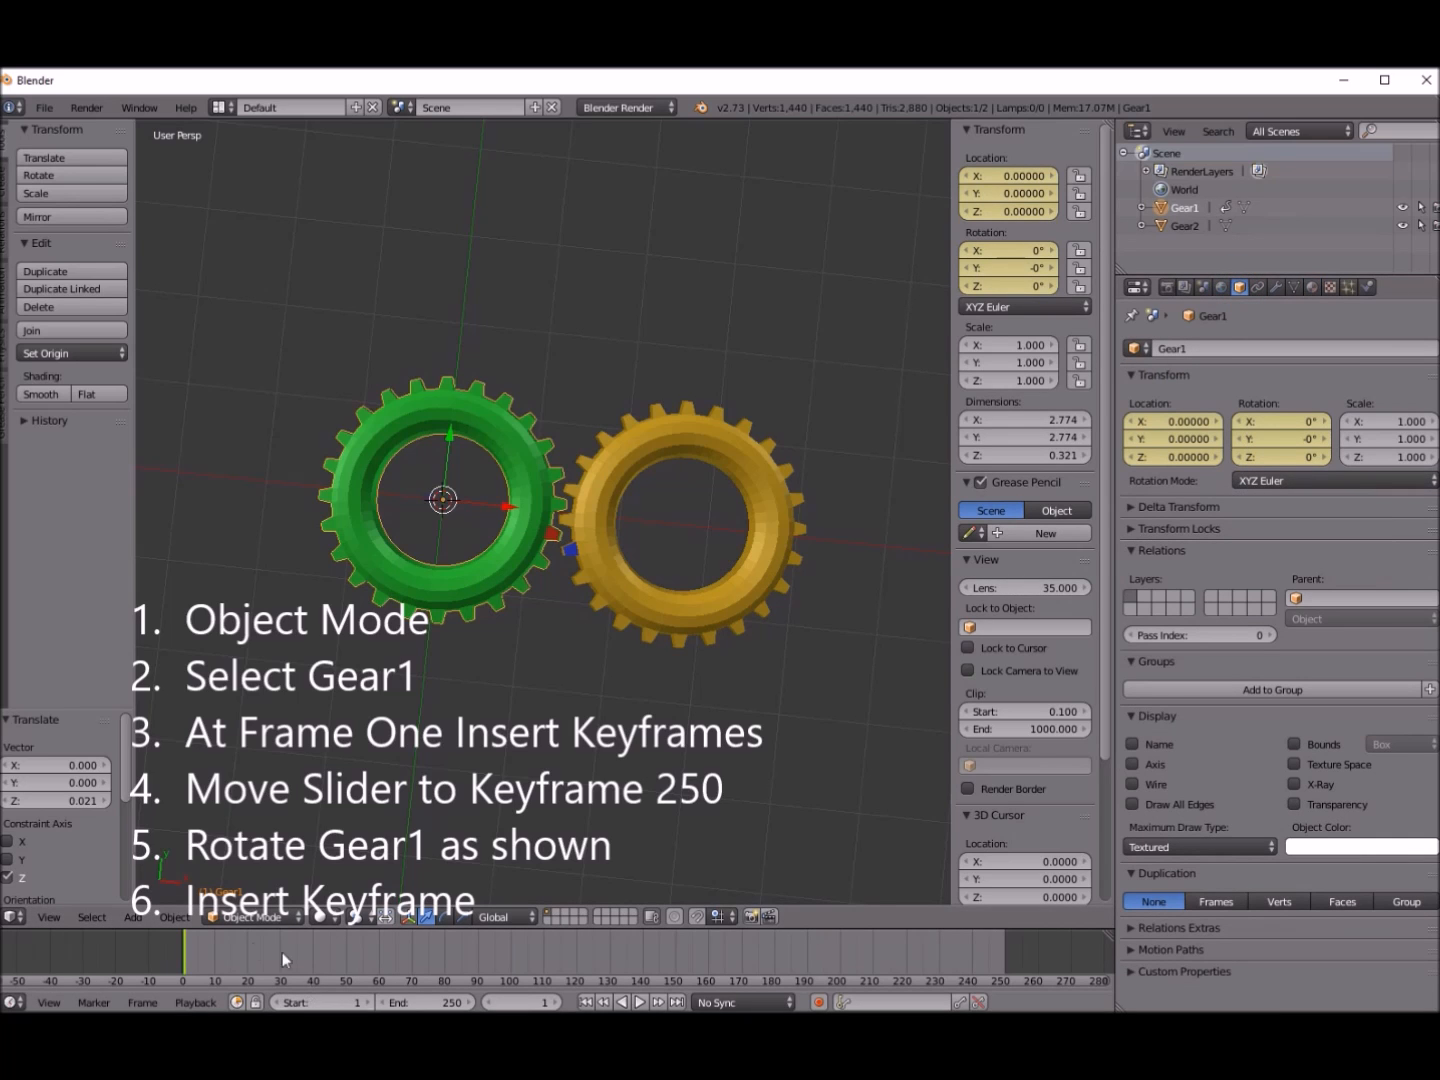
pyautogui.moveTo(187, 955); pyautogui.dragTo(998, 959)
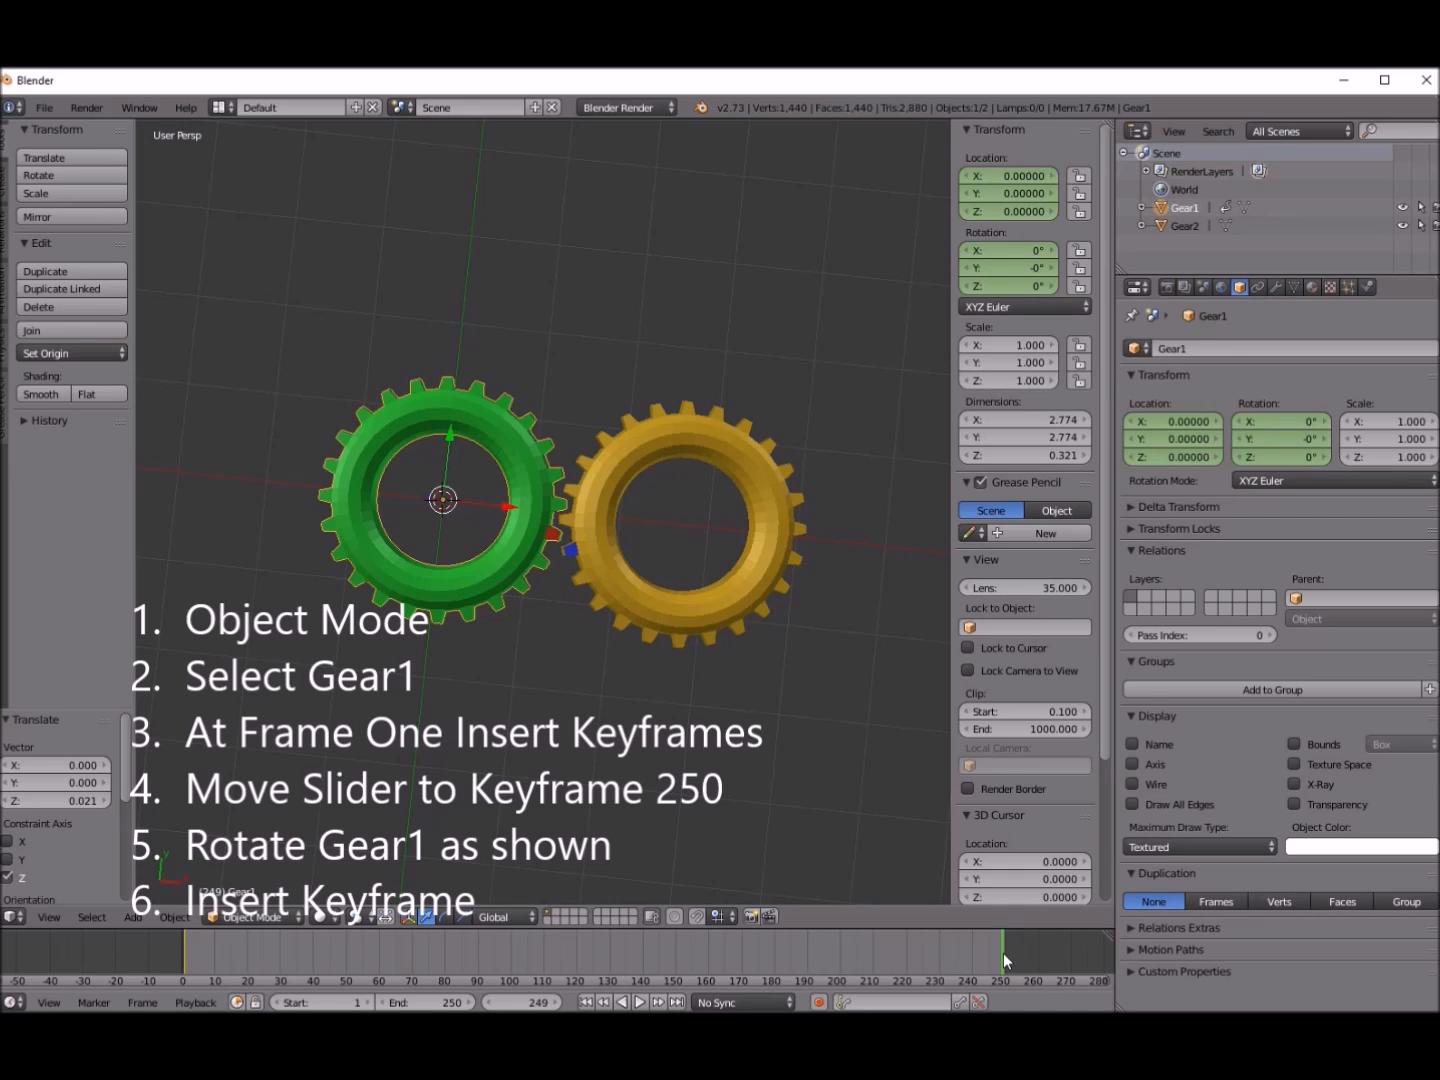
pyautogui.click(1294, 458)
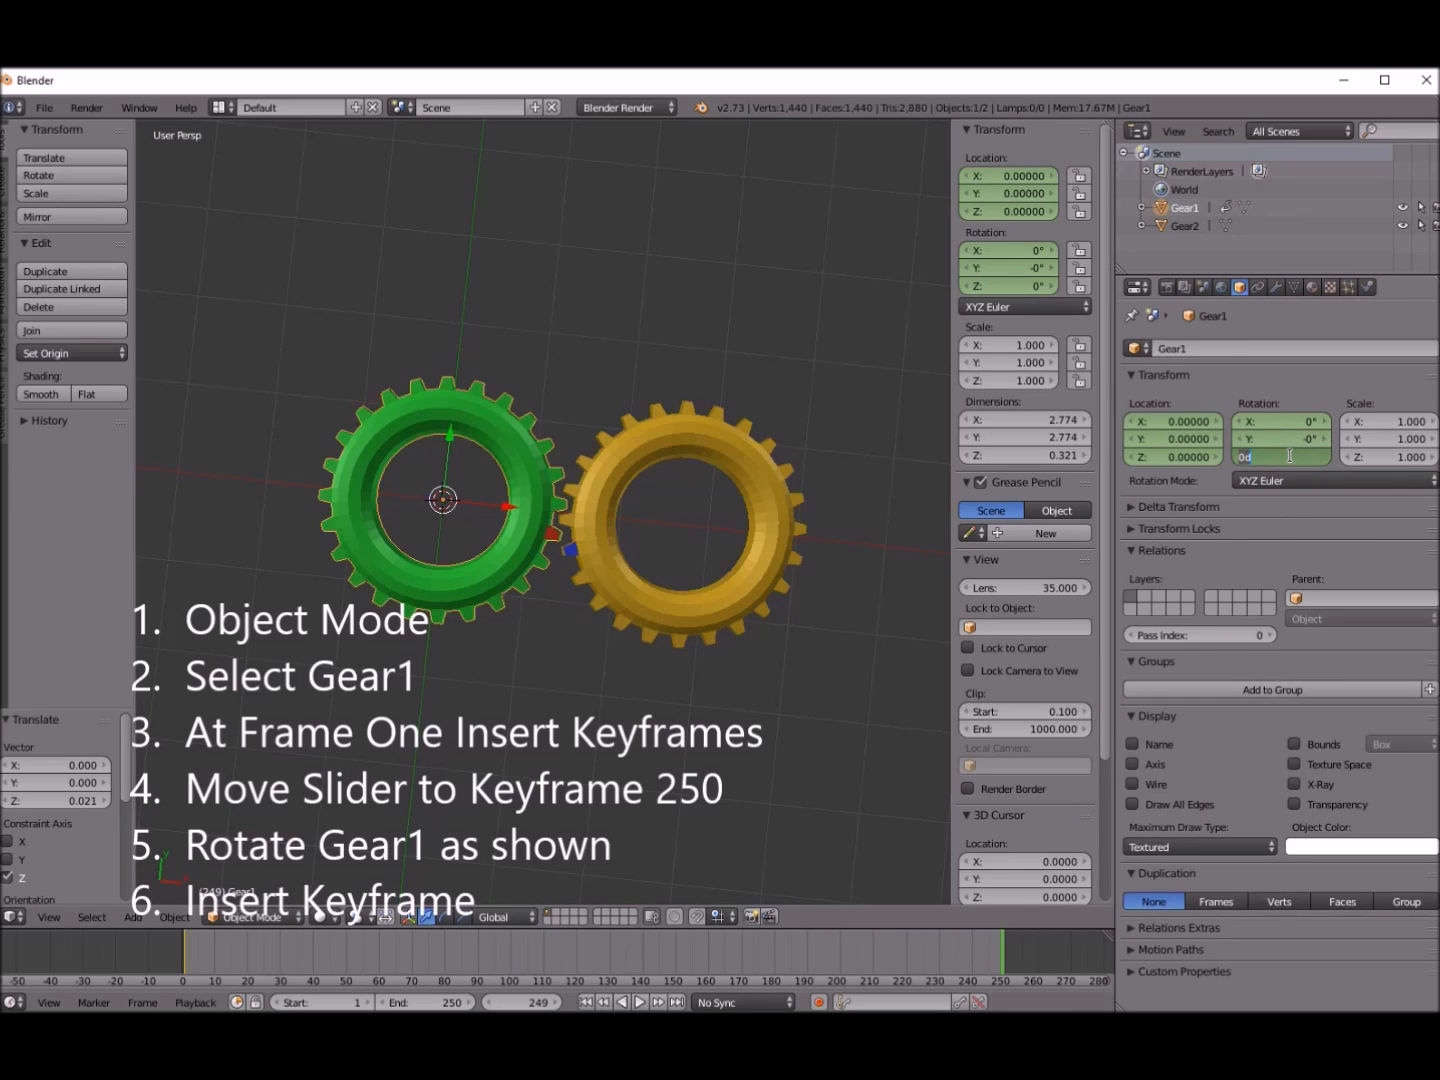
pyautogui.write('360')
pyautogui.press('Return')
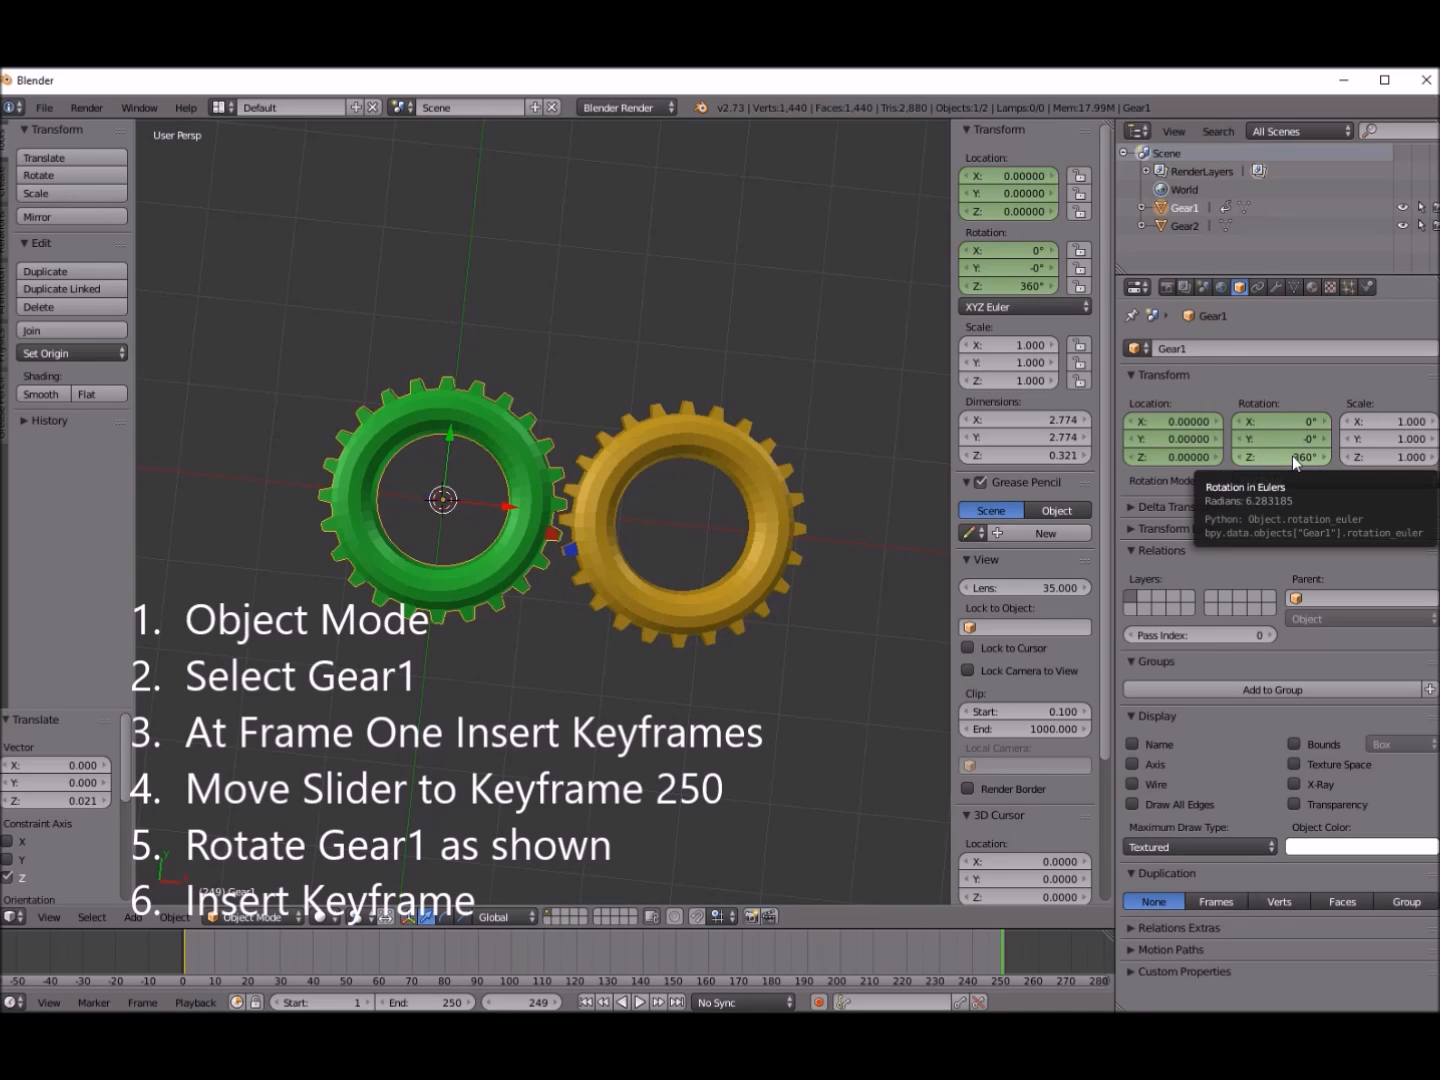
pyautogui.rightClick(1249, 442)
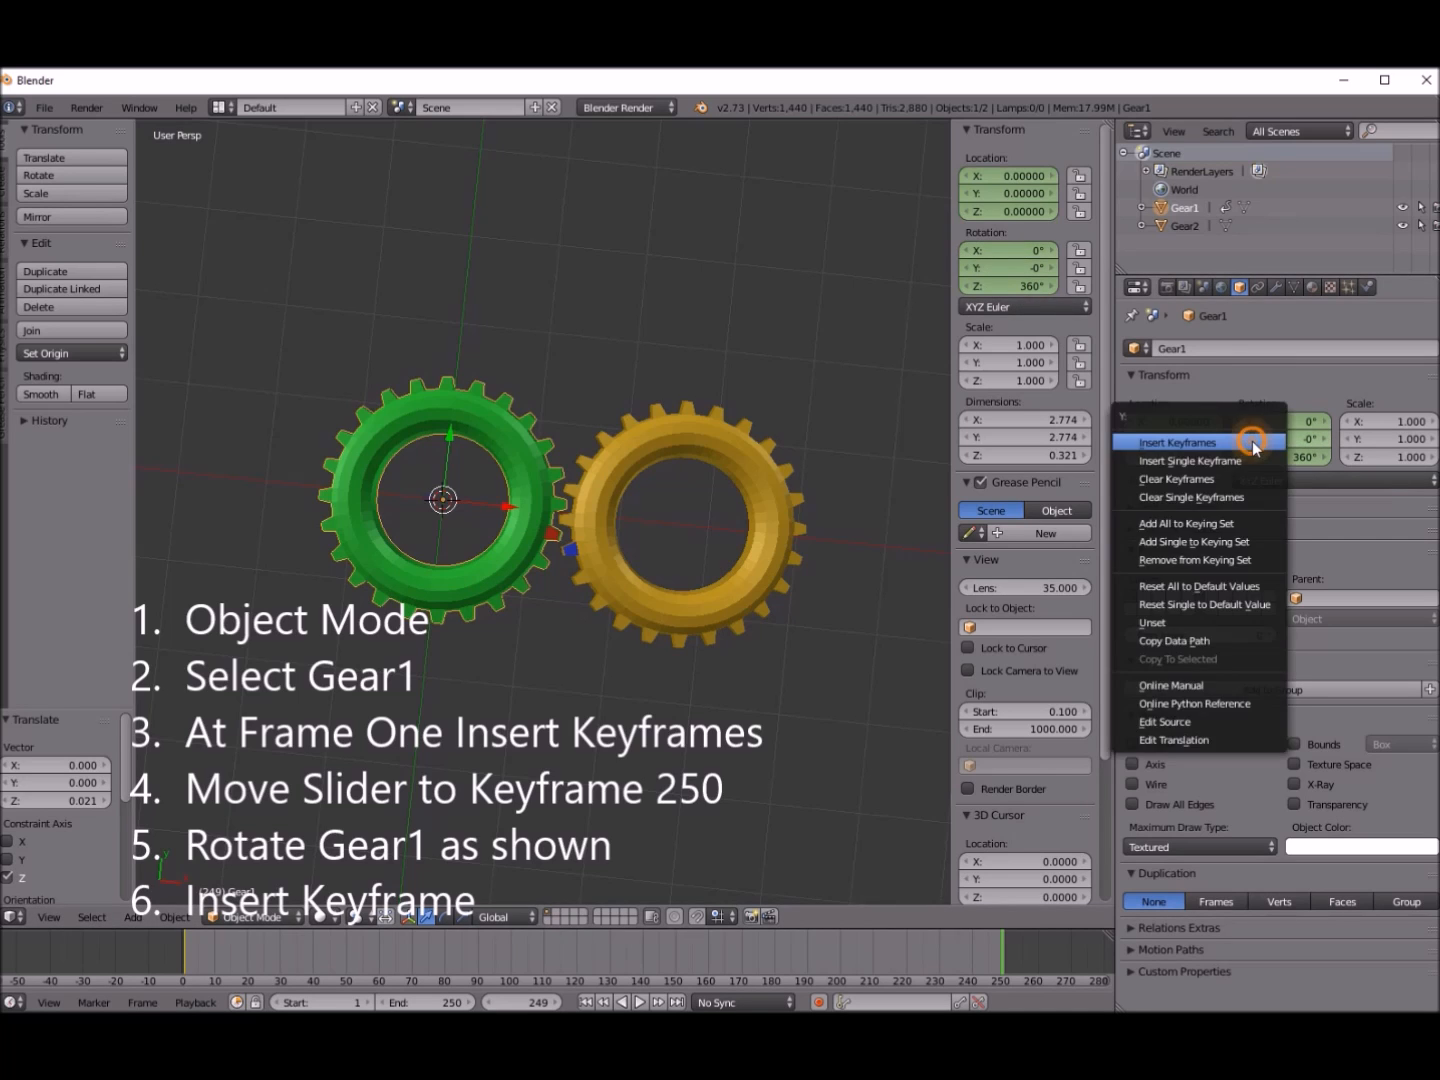
pyautogui.click(1252, 441)
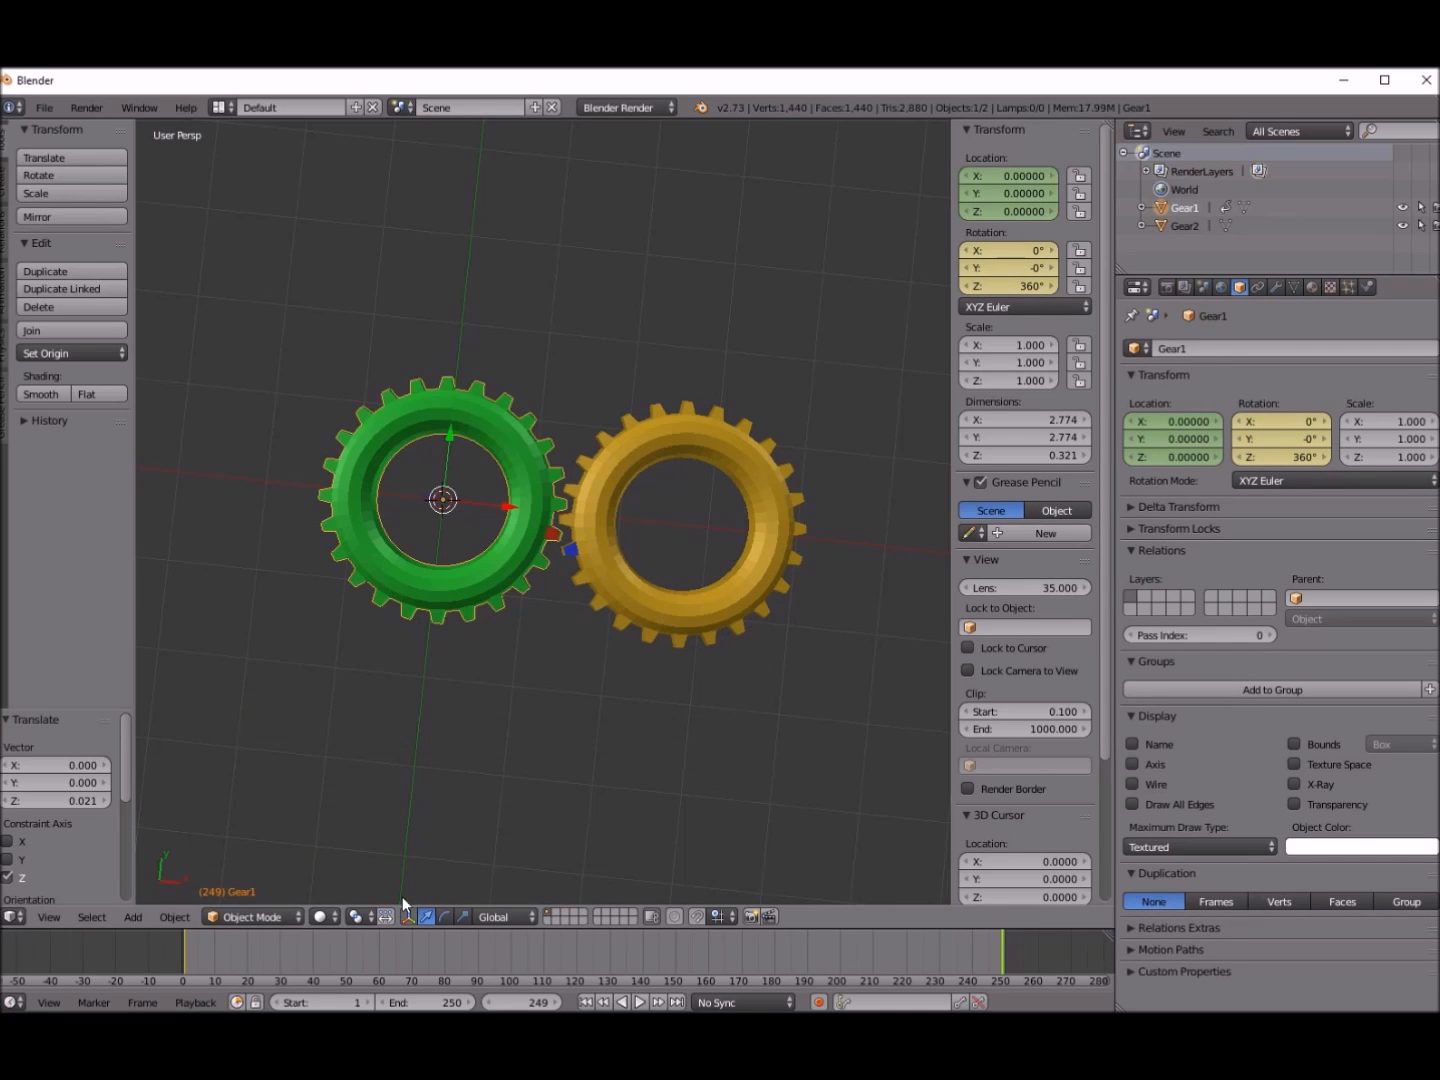
pyautogui.click(641, 1003)
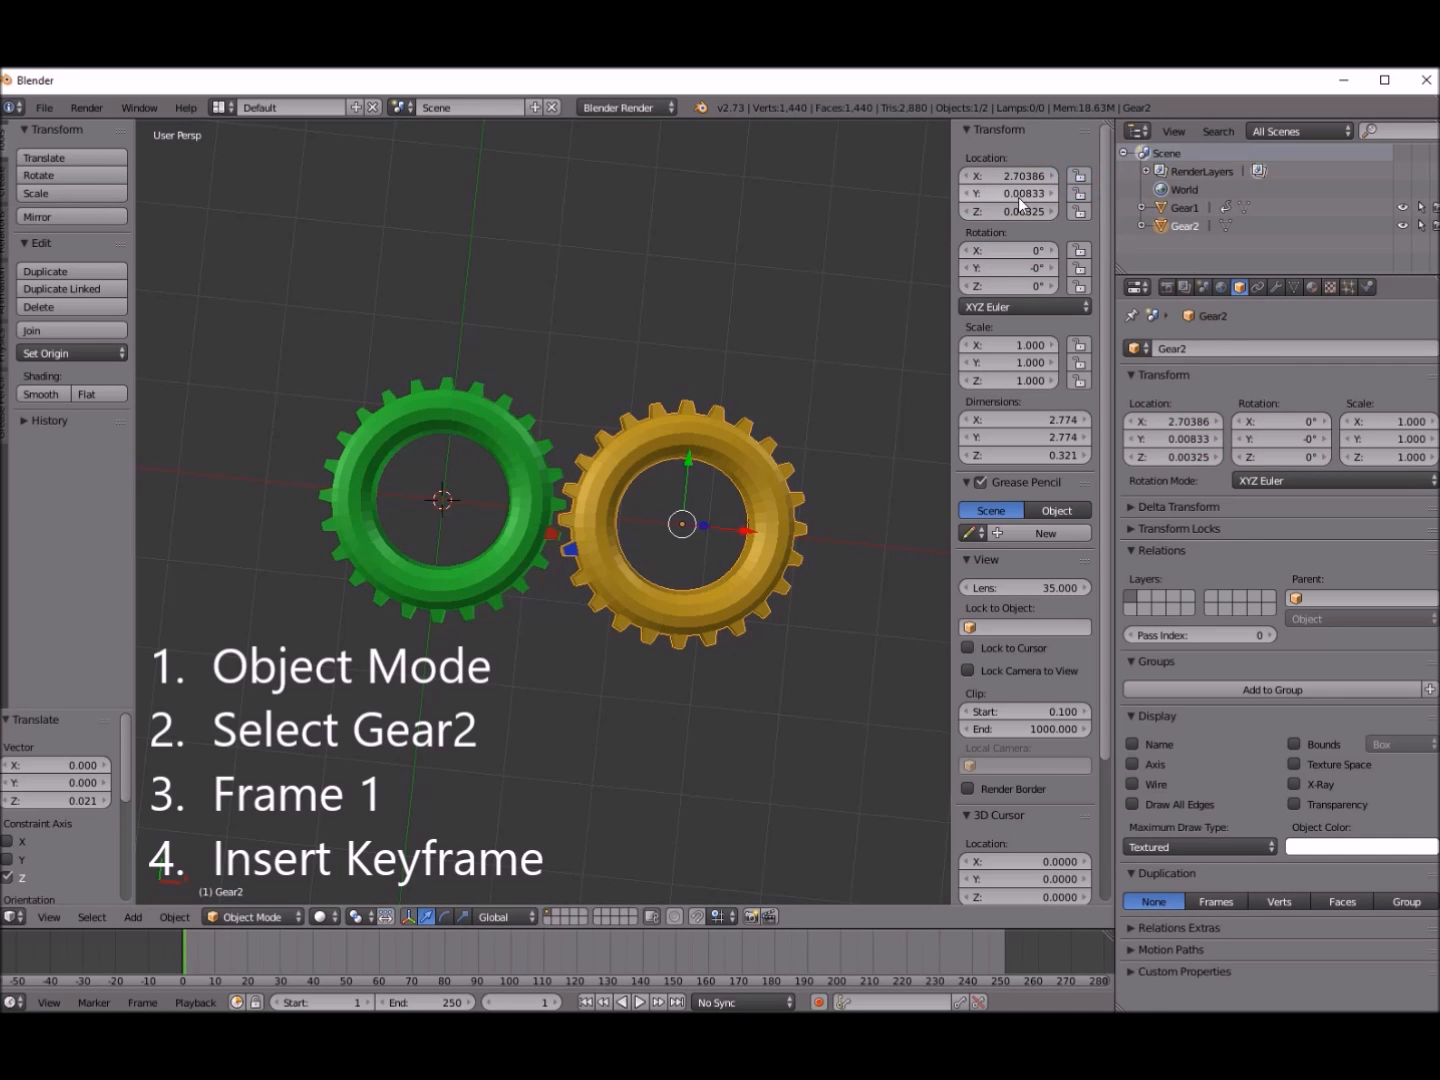
# Step: Insert location and rotation keyframes for Gear2 at frame 1
pyautogui.rightClick(1018, 197)
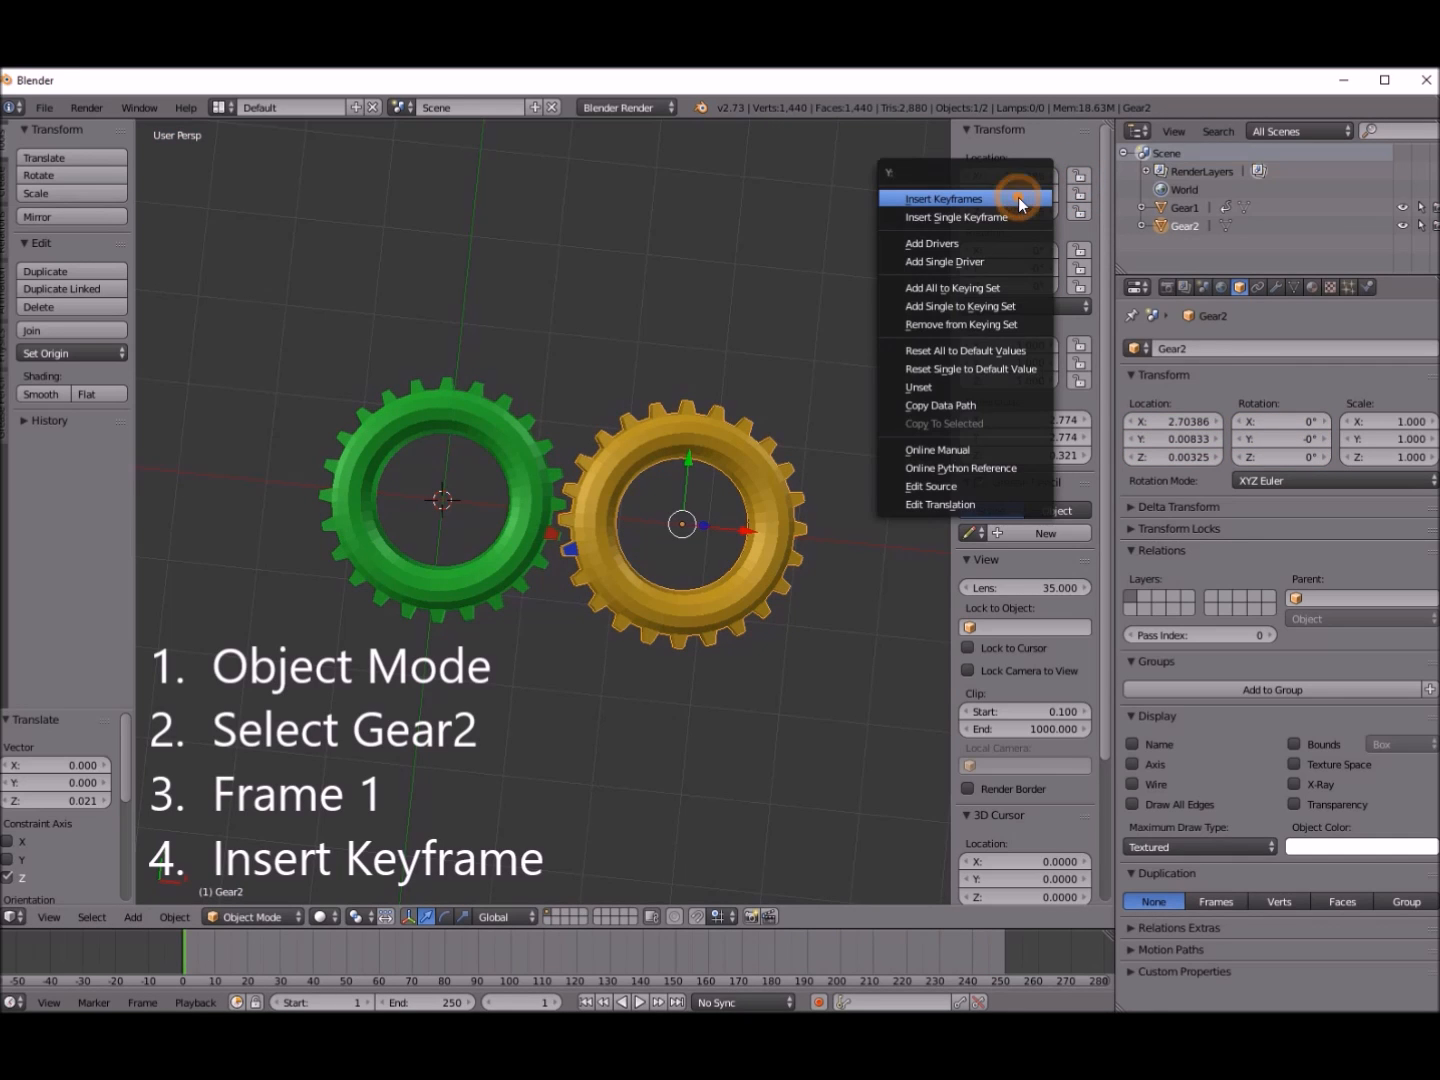
pyautogui.click(1019, 199)
pyautogui.rightClick(1015, 250)
pyautogui.click(1016, 255)
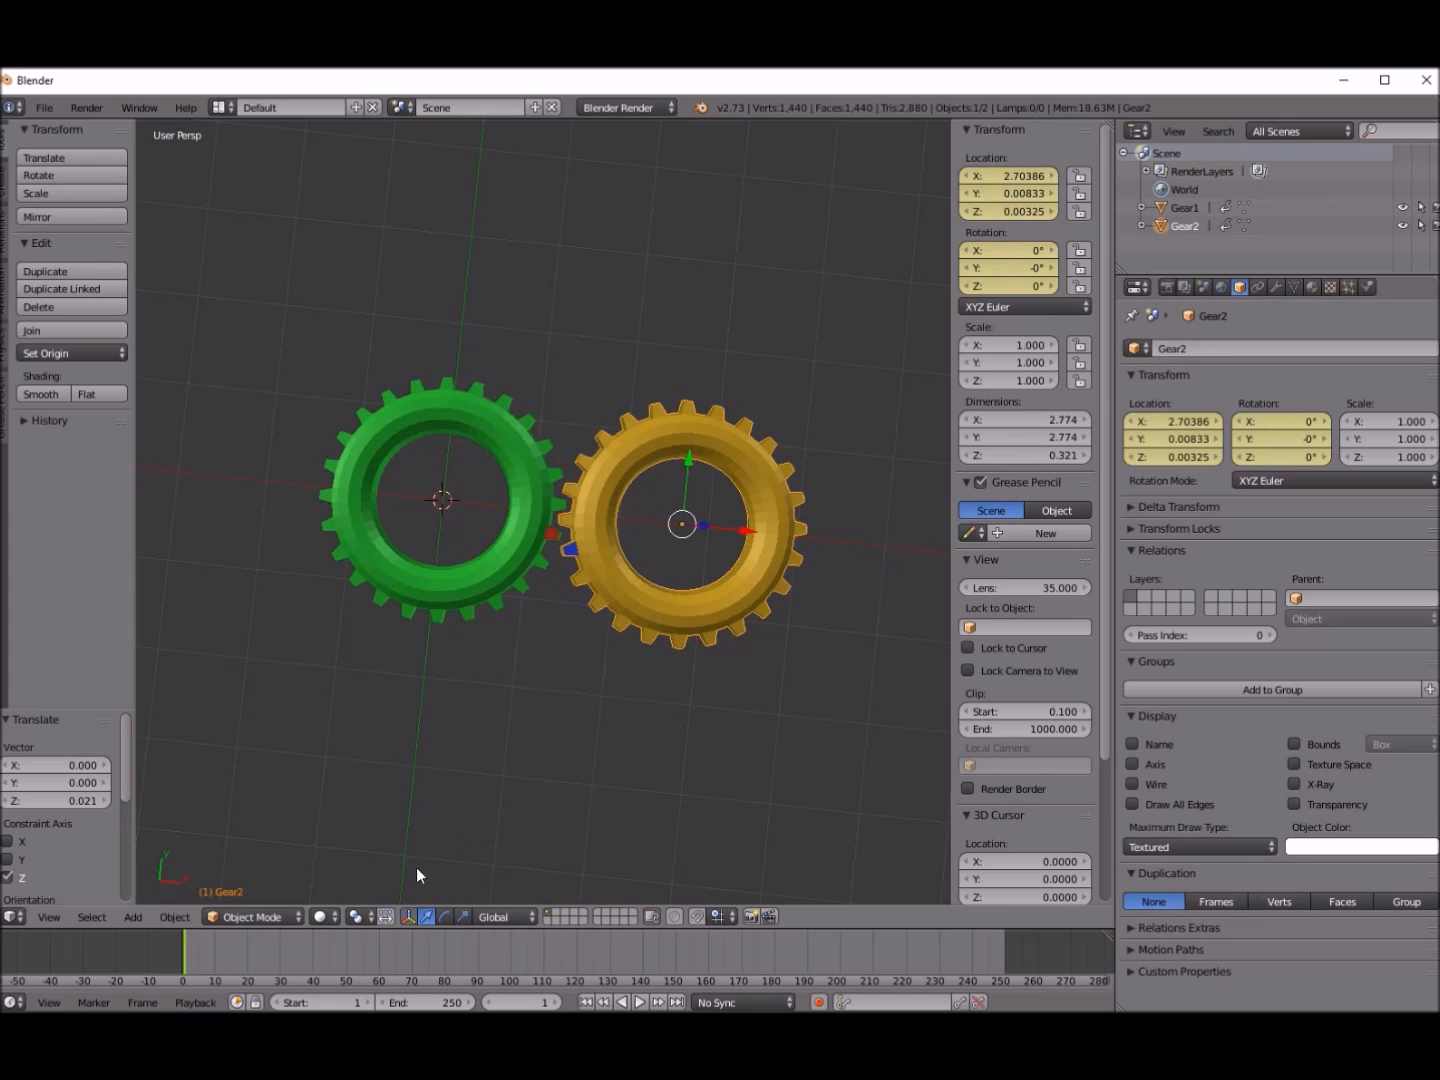
# Step: At frame 249, rotate Gear2 to about -359° around Z so its blue marker sits just under Gear1's red marker
pyautogui.moveTo(190, 949); pyautogui.dragTo(320, 949)
pyautogui.moveTo(513, 986); pyautogui.dragTo(1026, 987)
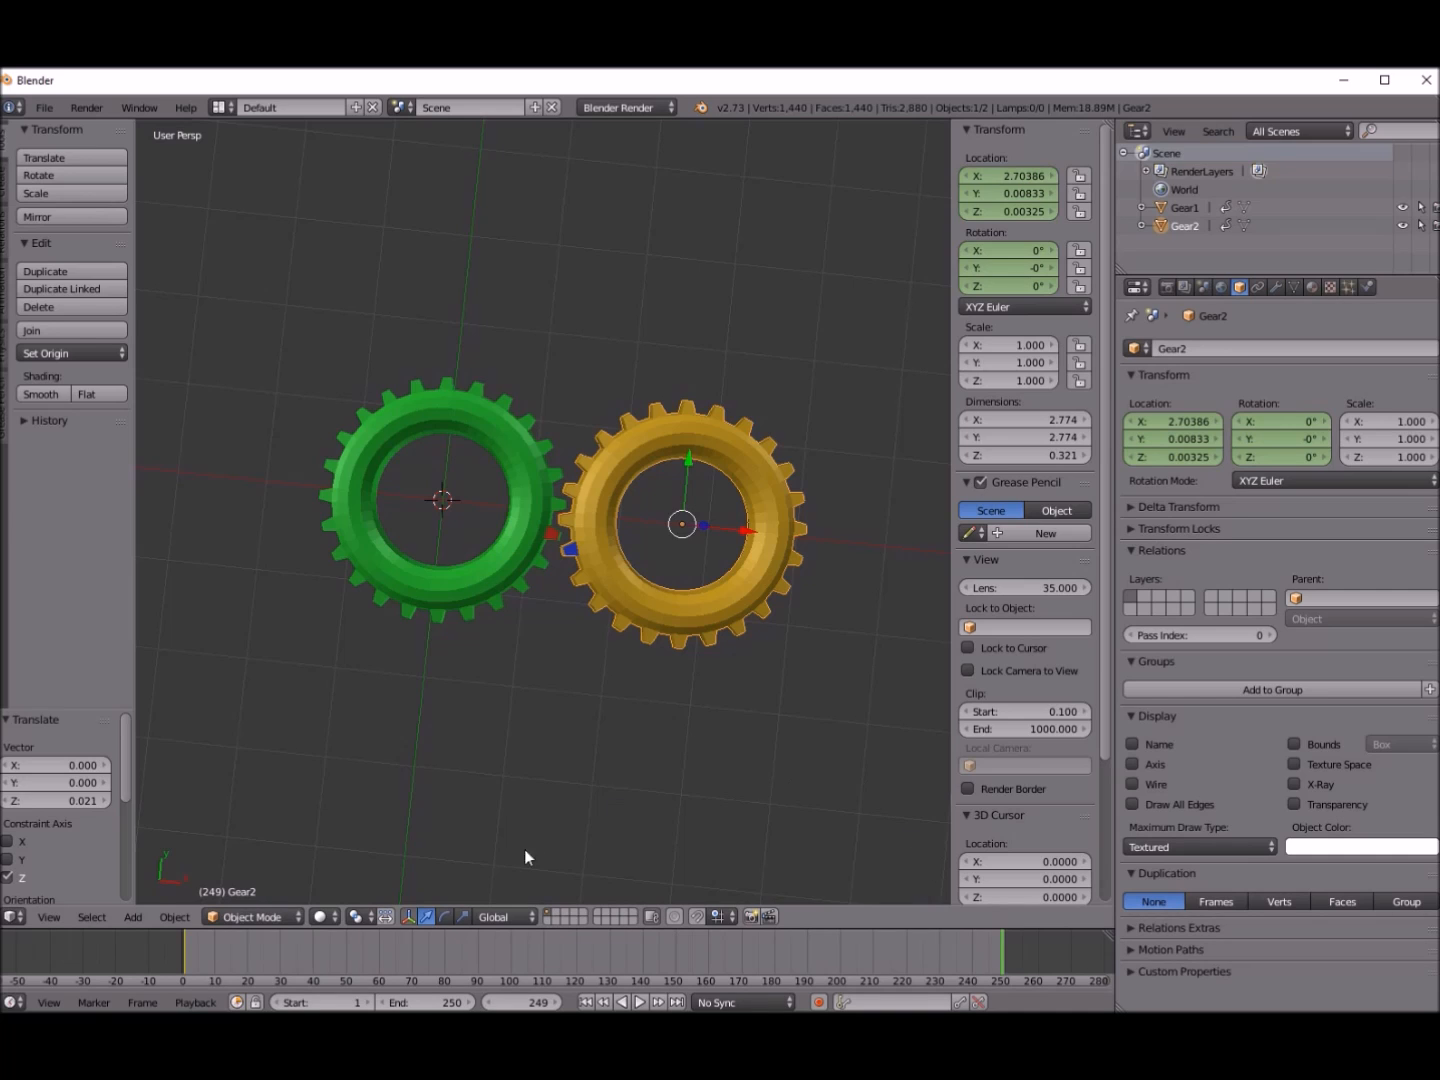
pyautogui.click(444, 916)
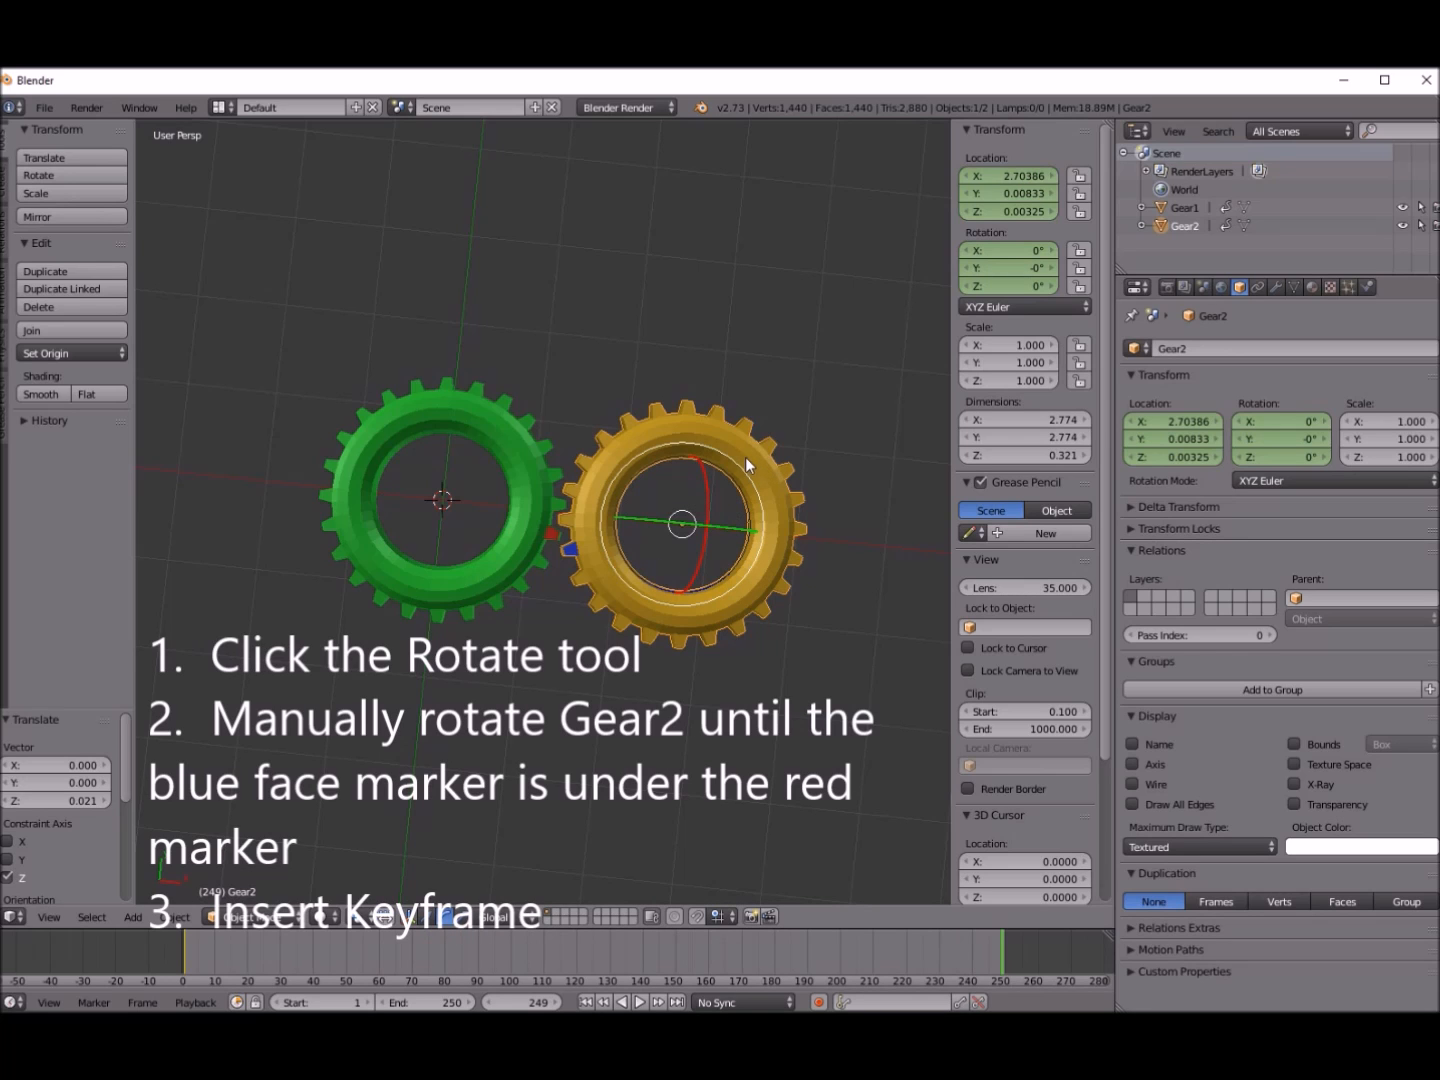
pyautogui.moveTo(736, 463)
pyautogui.mouseDown()
pyautogui.moveTo(766, 524)
pyautogui.moveTo(749, 589)
pyautogui.moveTo(689, 610)
pyautogui.moveTo(571, 581)
pyautogui.moveTo(558, 512)
pyautogui.moveTo(616, 404)
pyautogui.moveTo(679, 393)
pyautogui.moveTo(736, 419)
pyautogui.mouseUp()
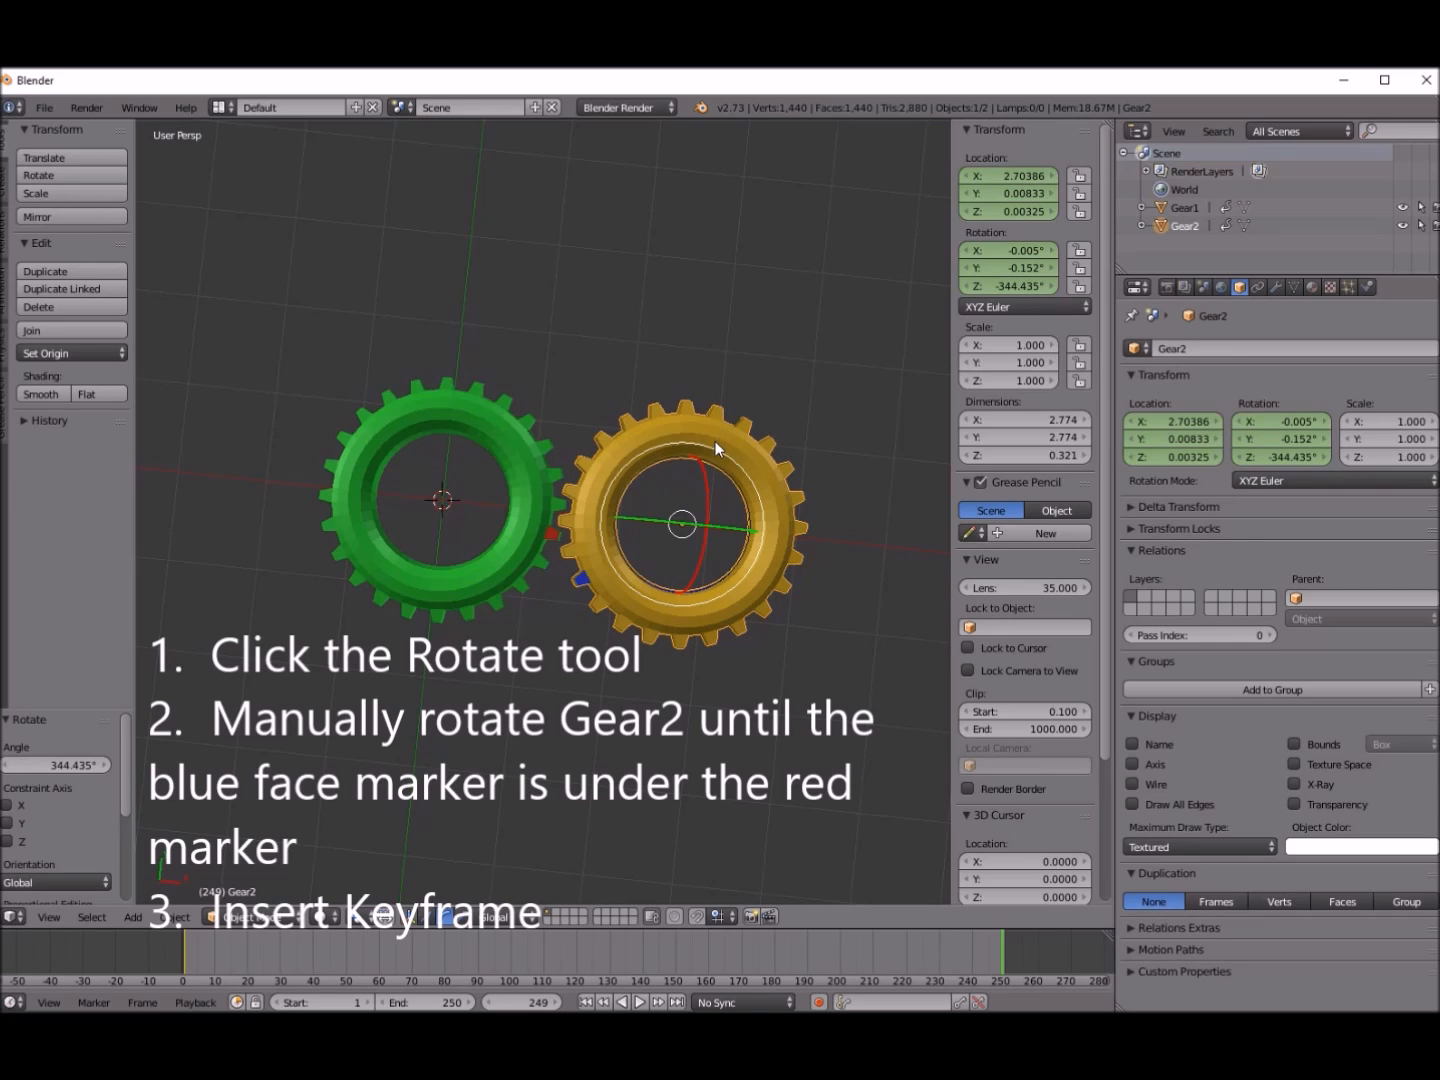
pyautogui.press('r')
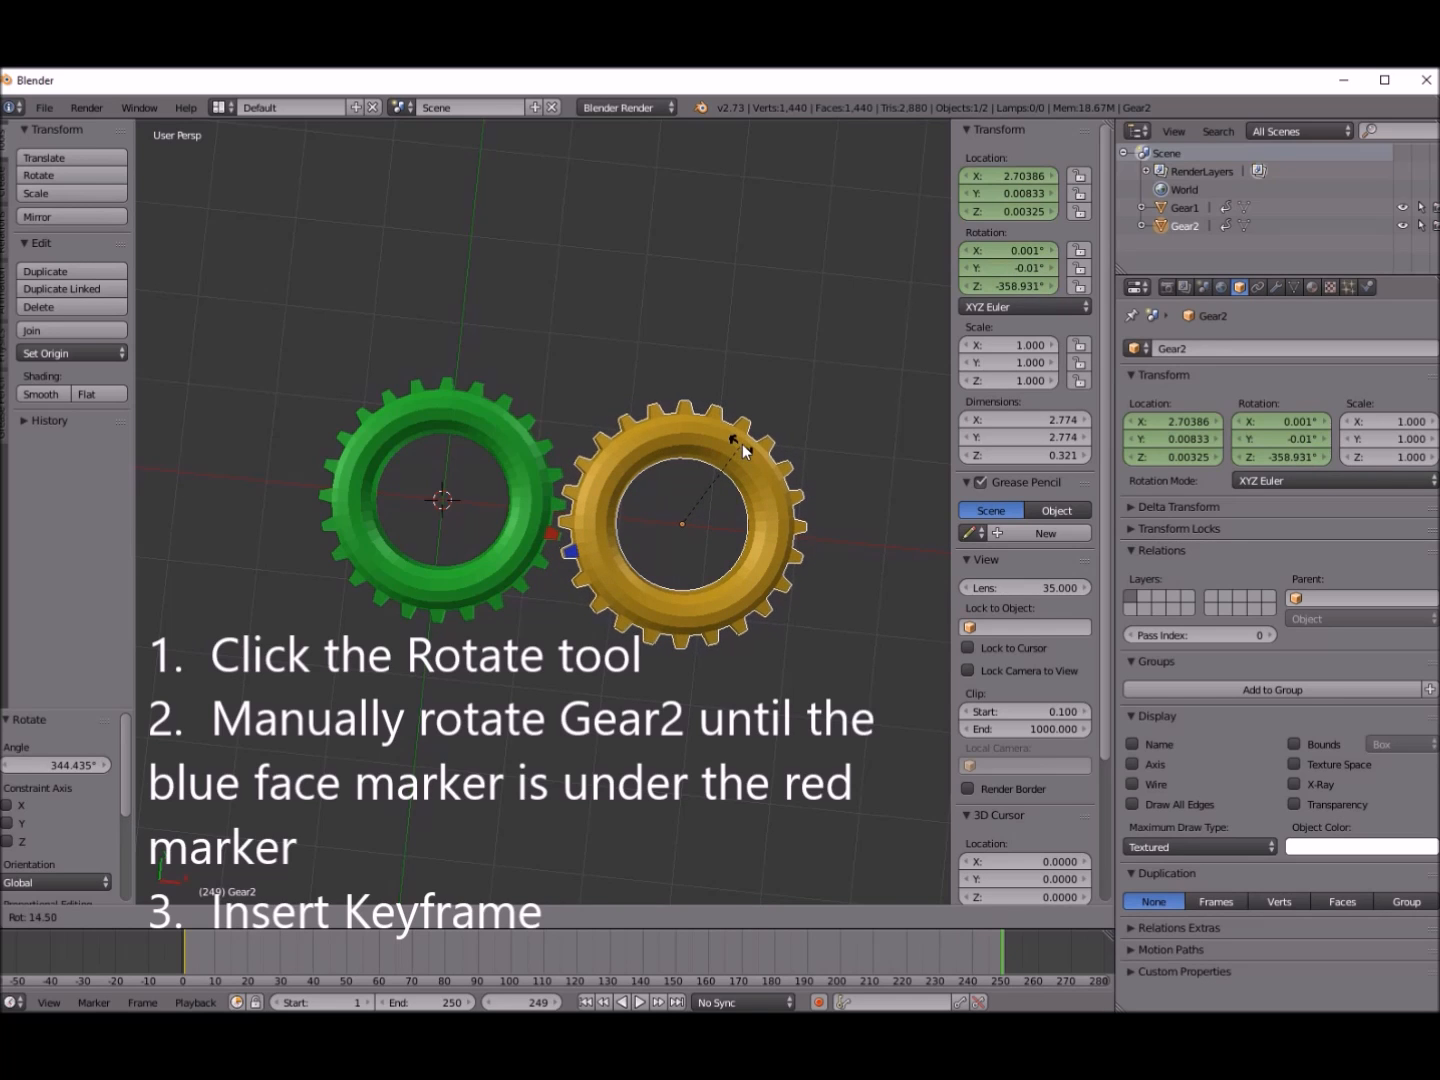
pyautogui.click(743, 446)
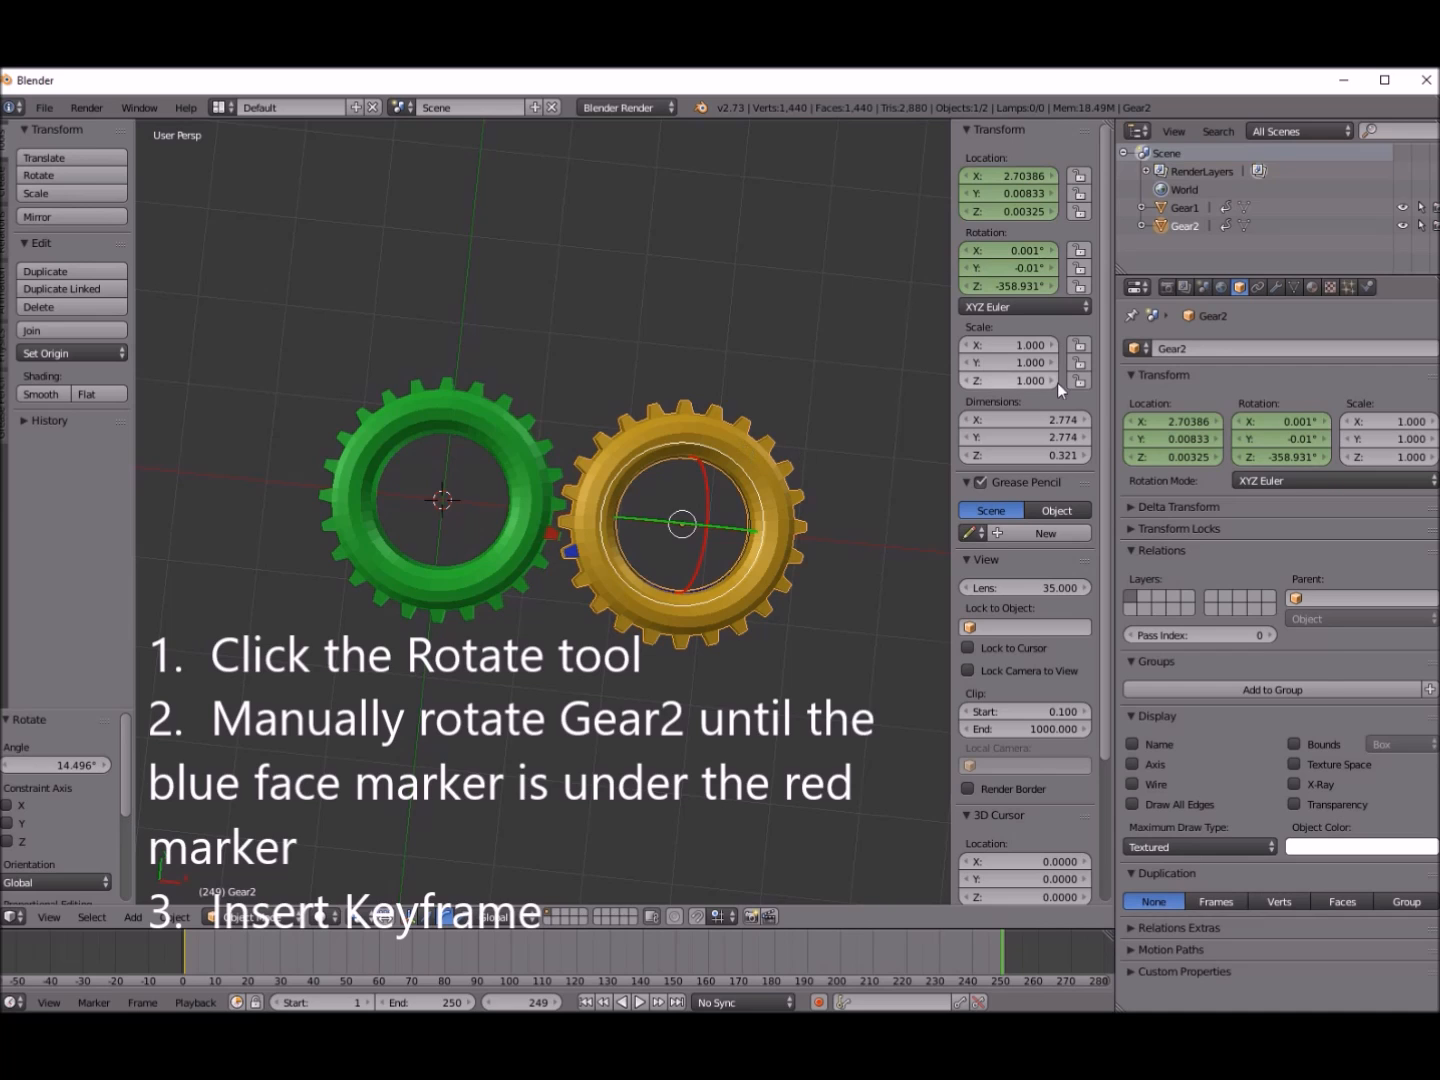
# Step: Insert rotation and location keyframes for Gear2 at frame 249 and play the animation of both gears
pyautogui.rightClick(1292, 441)
pyautogui.click(1281, 437)
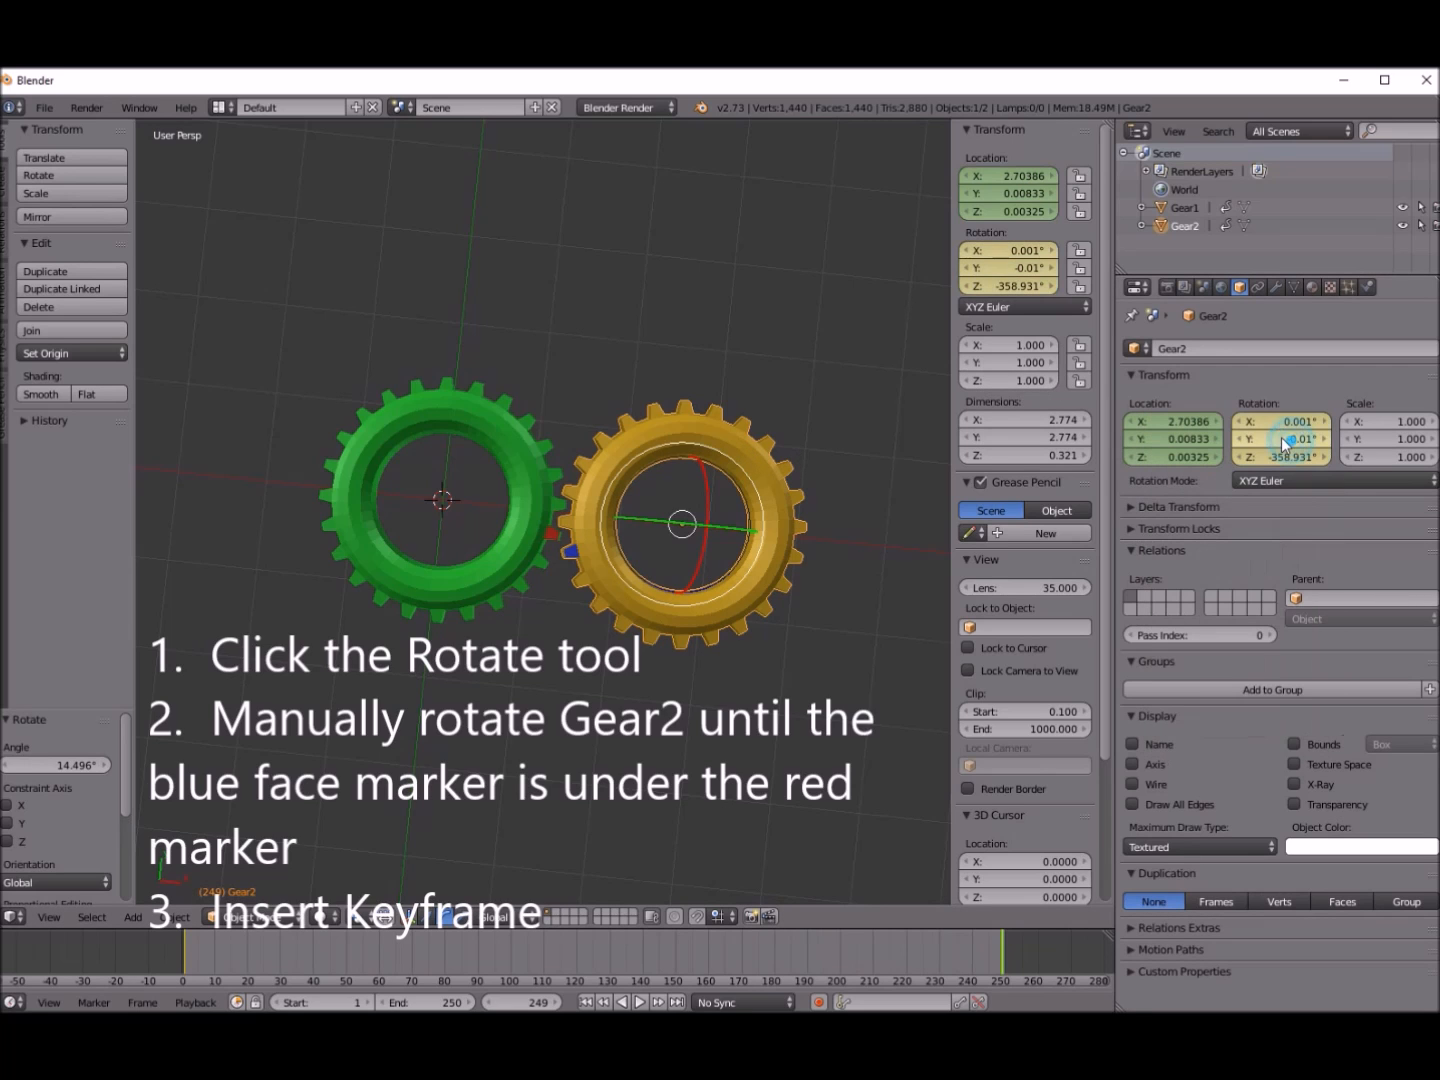
pyautogui.rightClick(1024, 208)
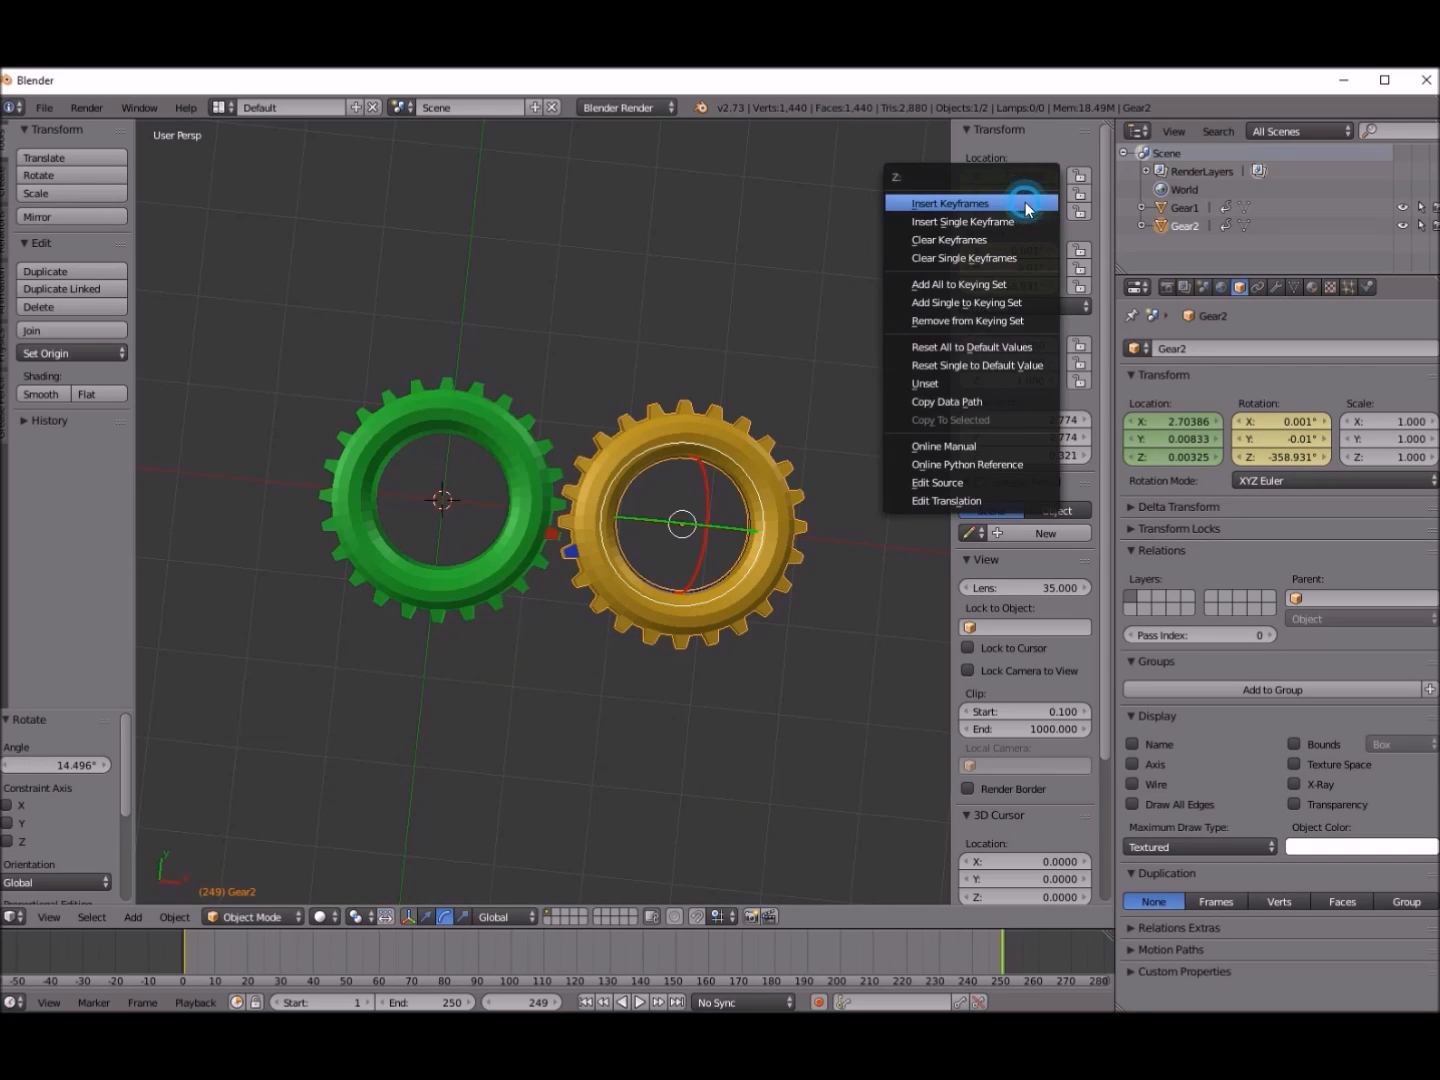
pyautogui.click(1026, 204)
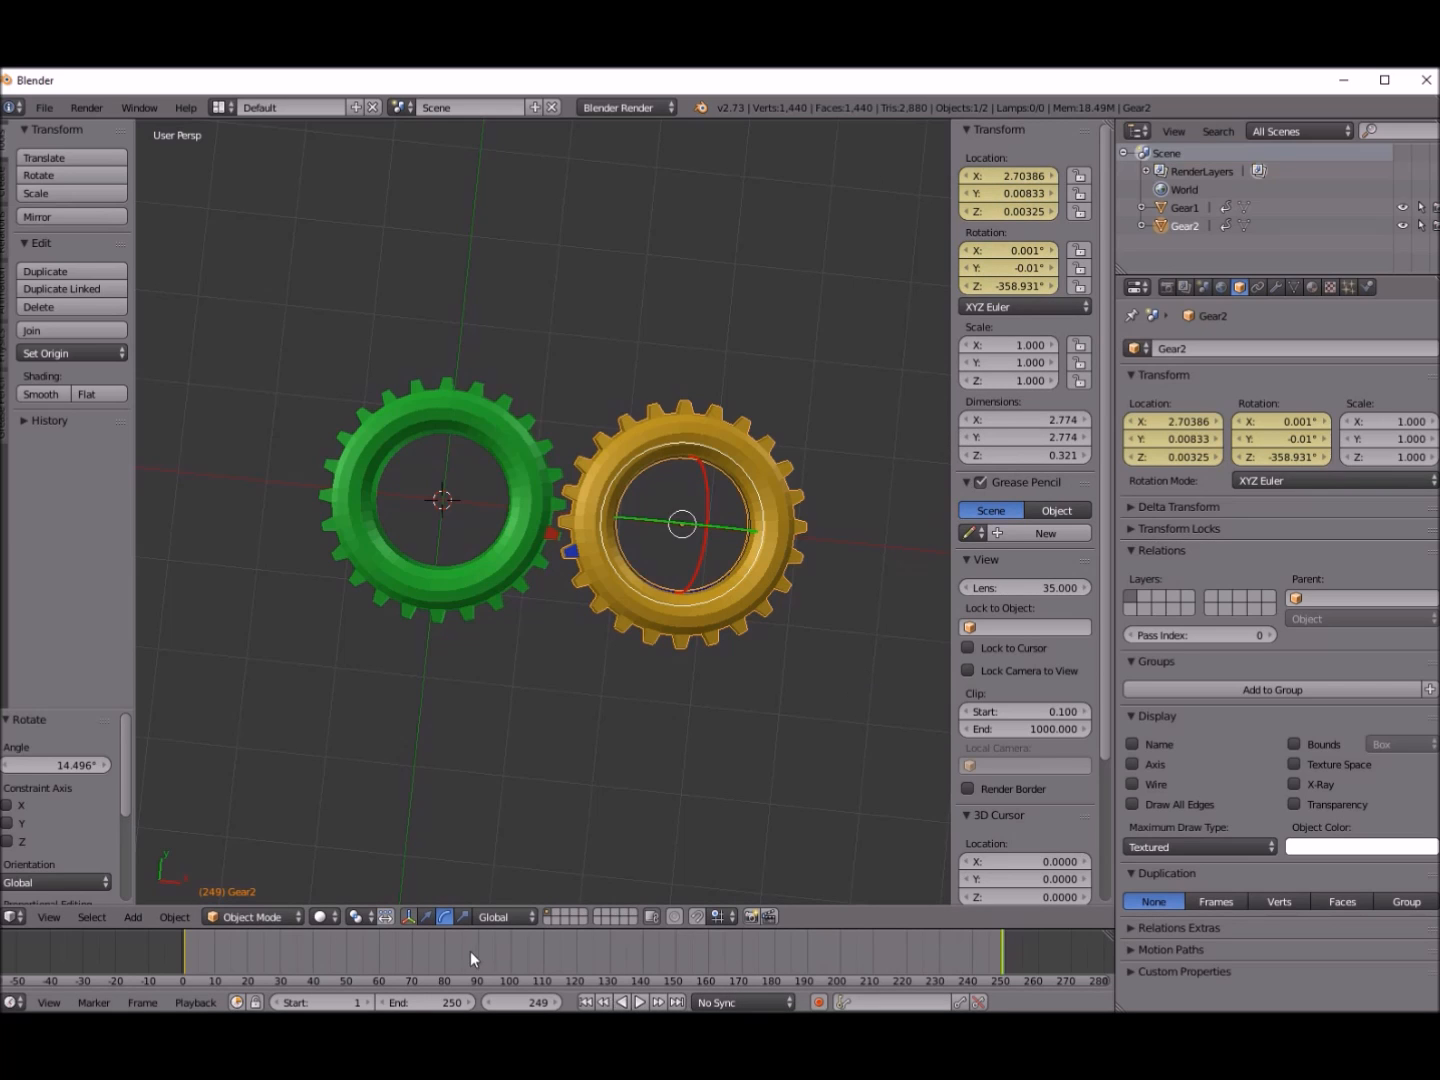
pyautogui.click(640, 1004)
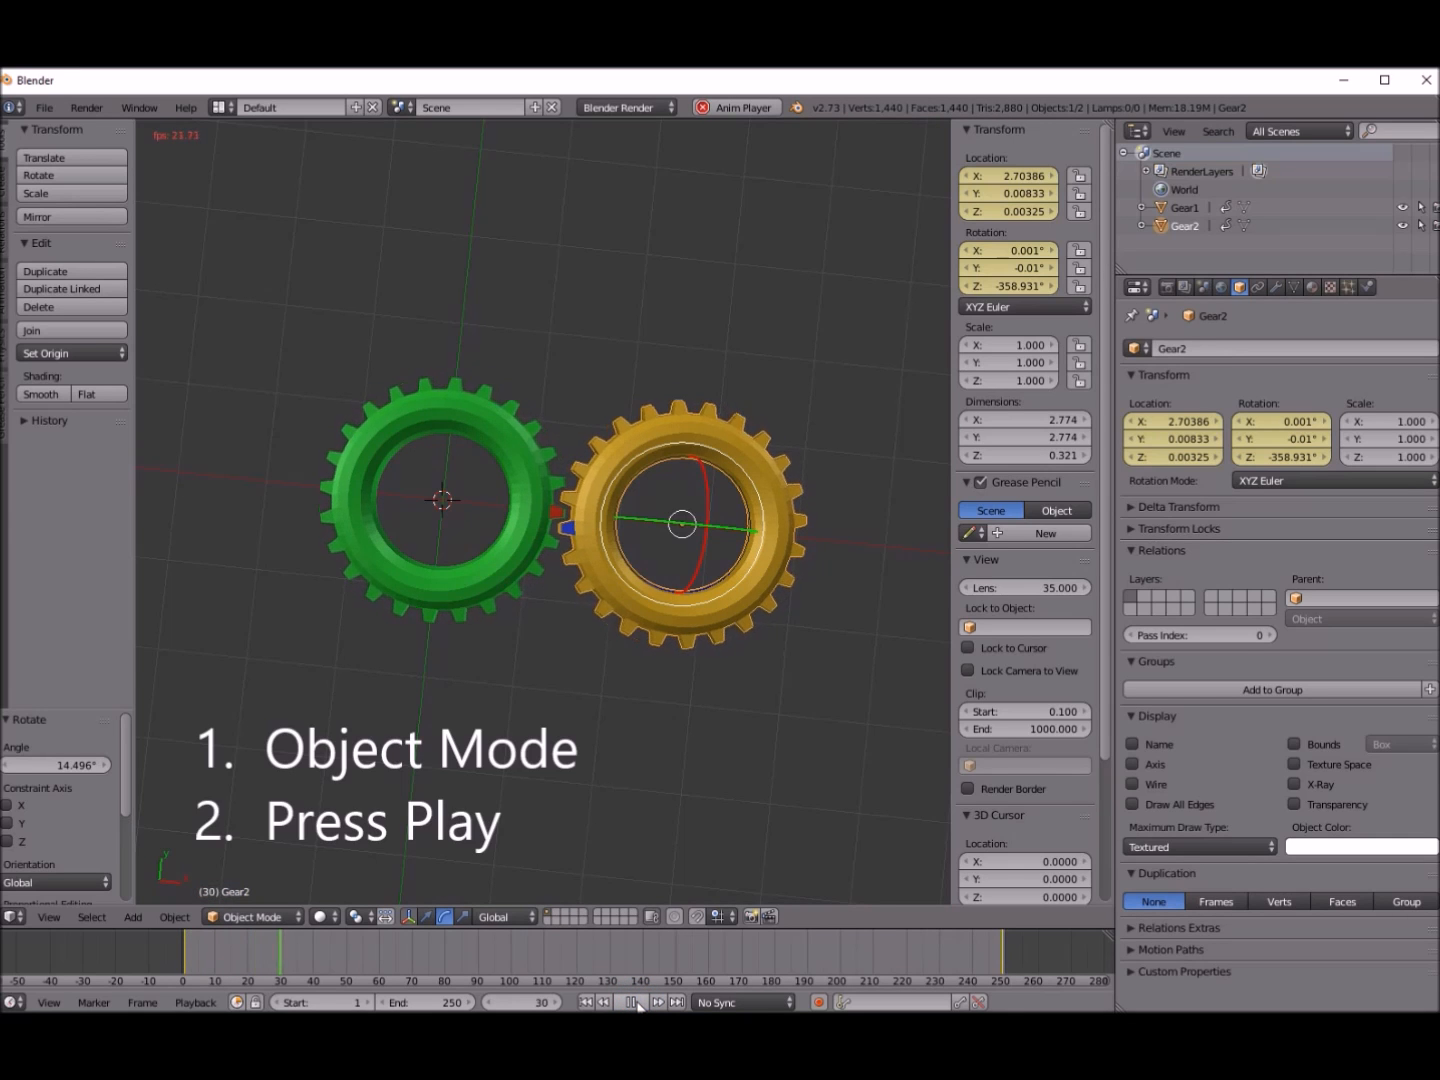